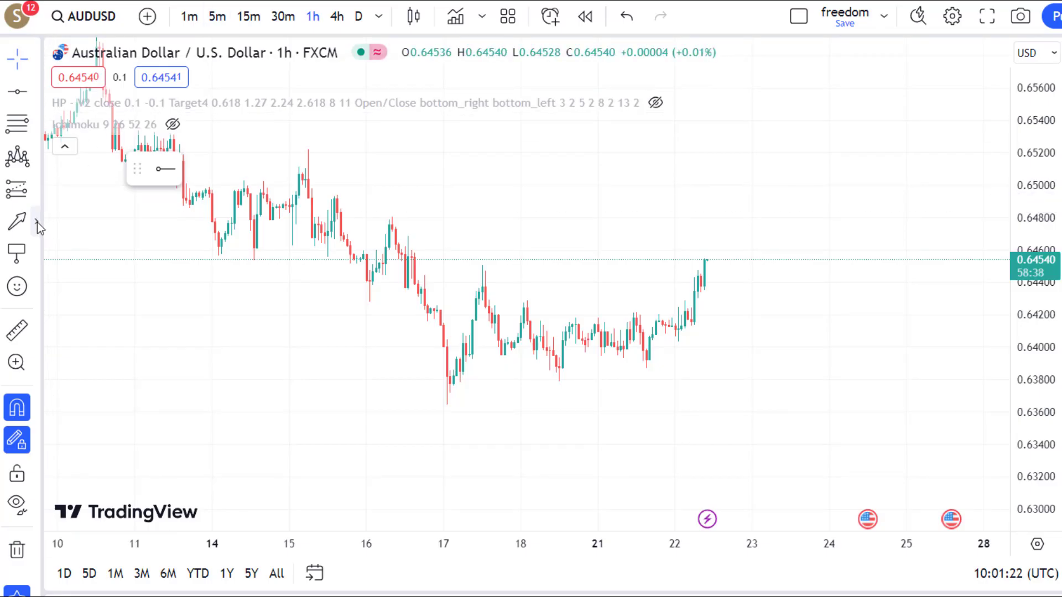
- Draw a pink-red rectangle zone from 0.6404 to 0.6422, spanning 15 Aug to 25 Aug
click(36, 222)
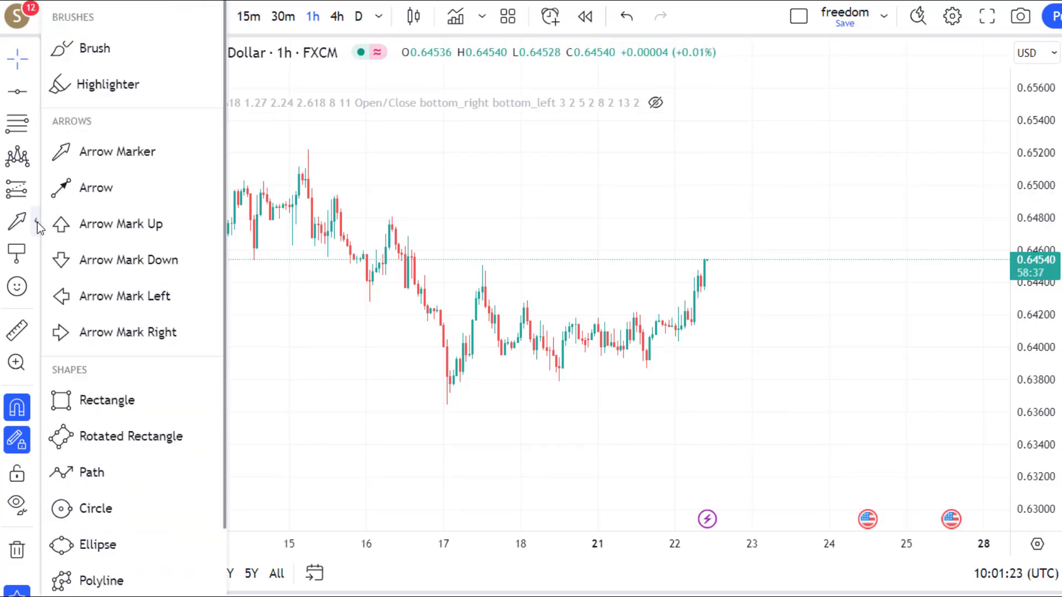
click(86, 390)
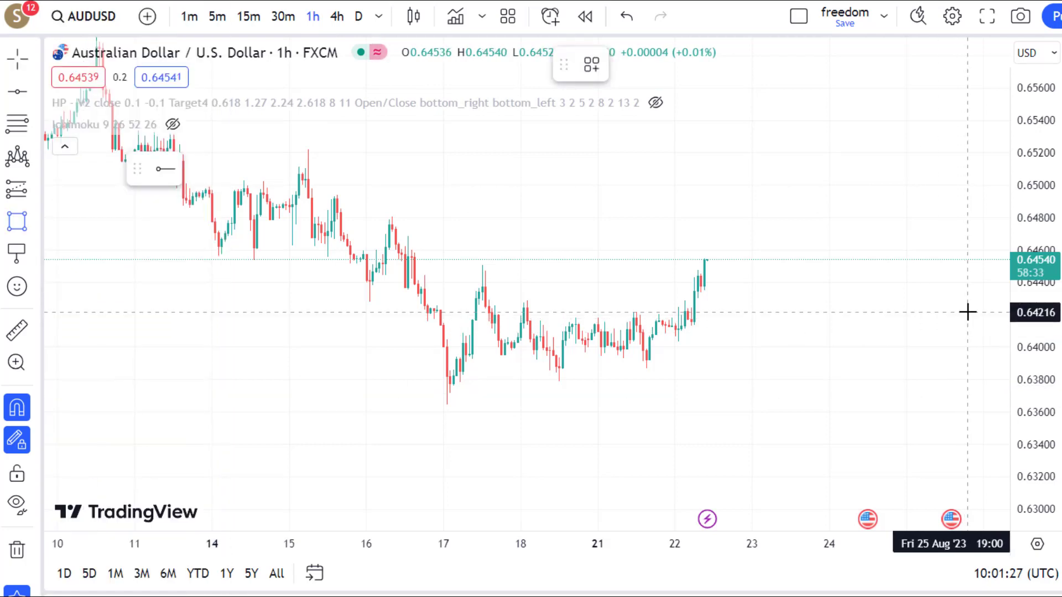
drag(967, 313, 475, 354)
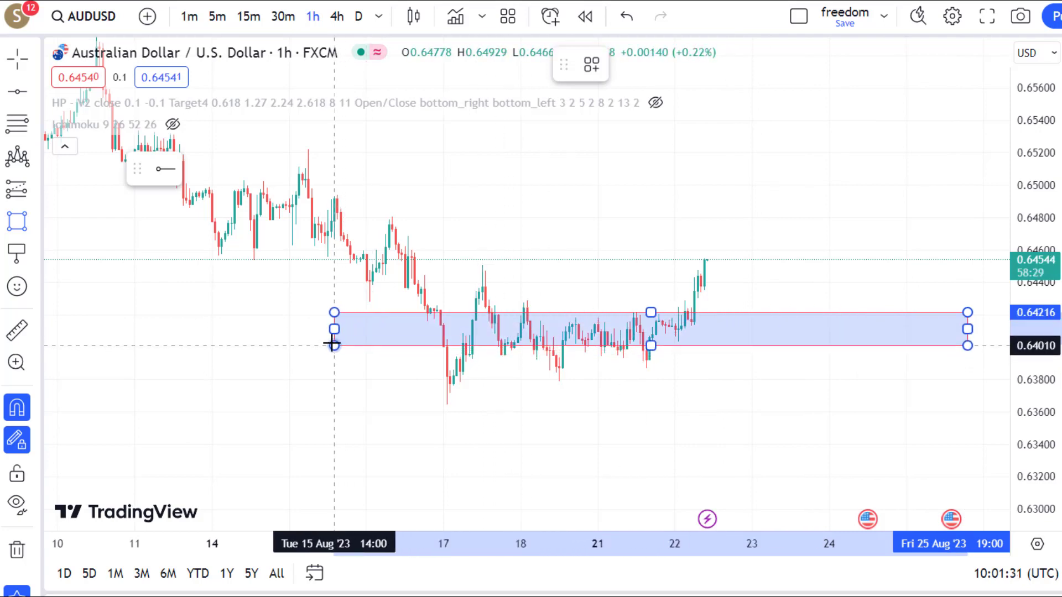
drag(389, 350, 328, 341)
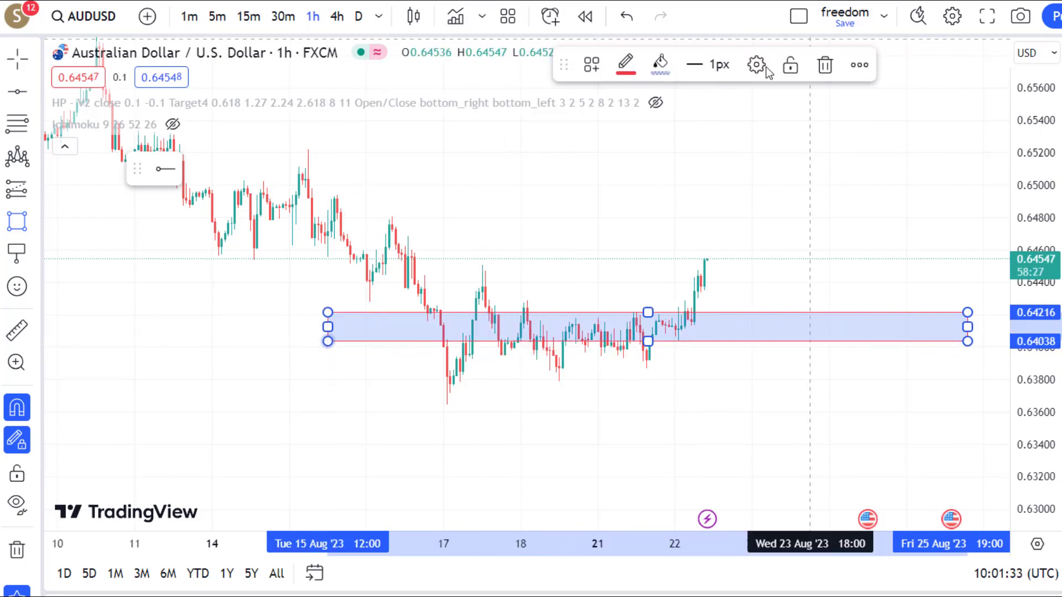
click(661, 65)
click(662, 125)
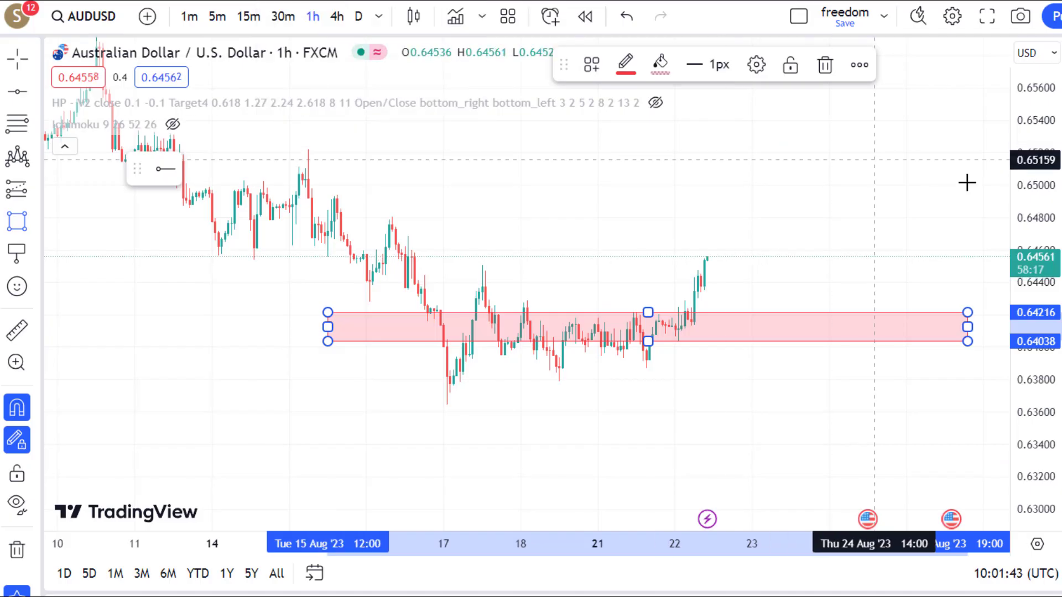
mouse_move(1035, 122)
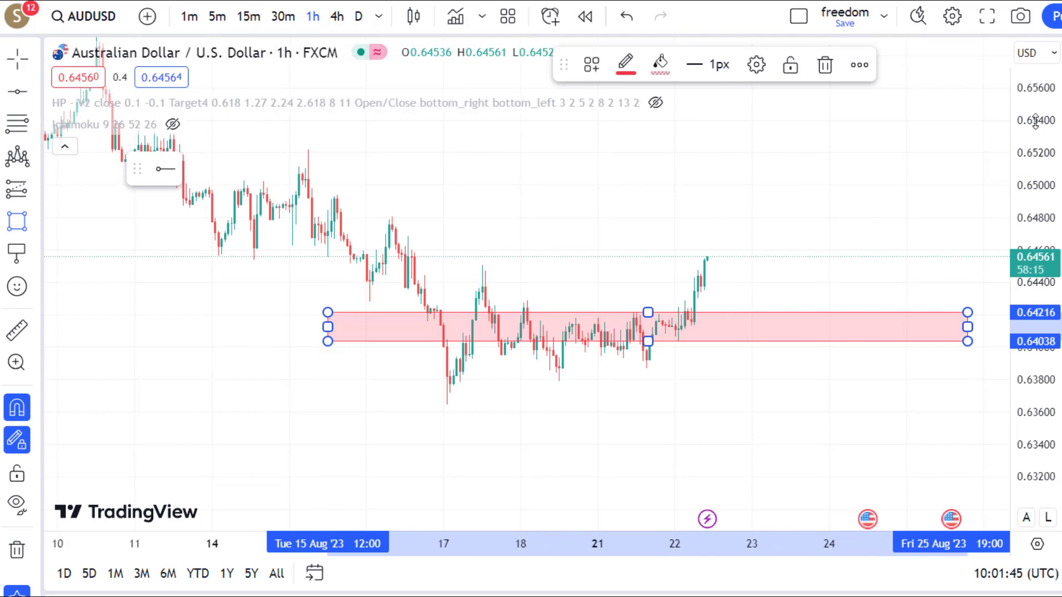
- Draw a blue-filled zone from 0.6521 to 0.6544 (10–24 Aug) and frame both zones
drag(1036, 121, 1046, 323)
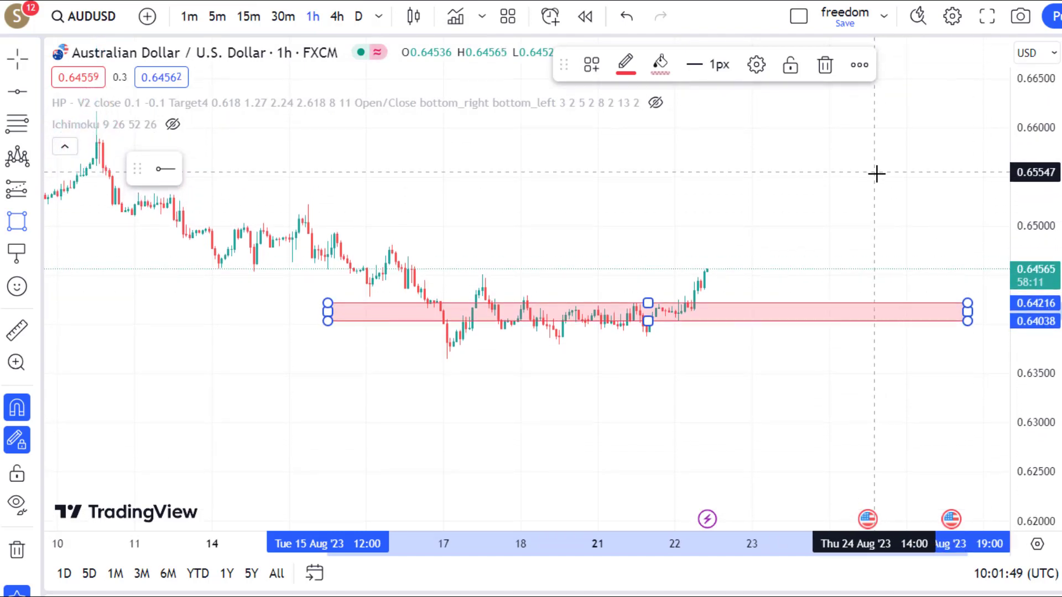
mouse_move(878, 182)
mouse_down()
mouse_move(141, 202)
mouse_move(116, 238)
mouse_up()
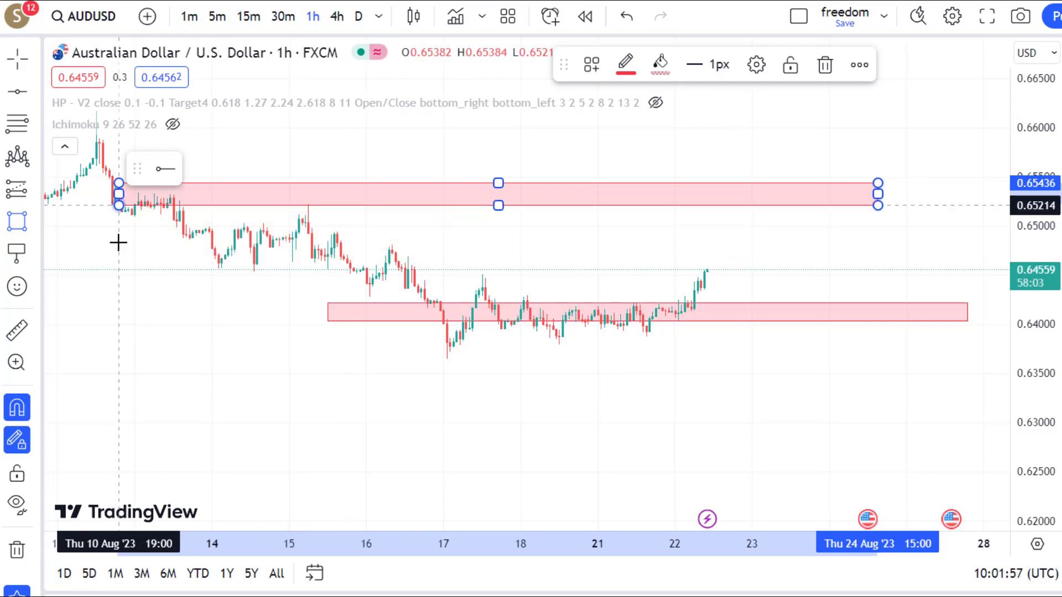
click(660, 64)
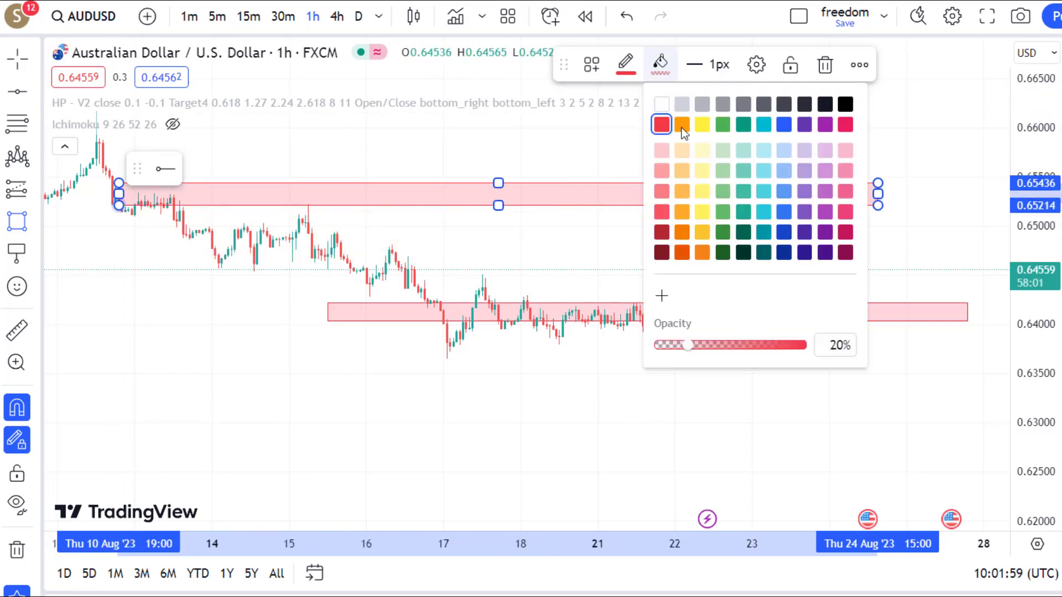
click(783, 125)
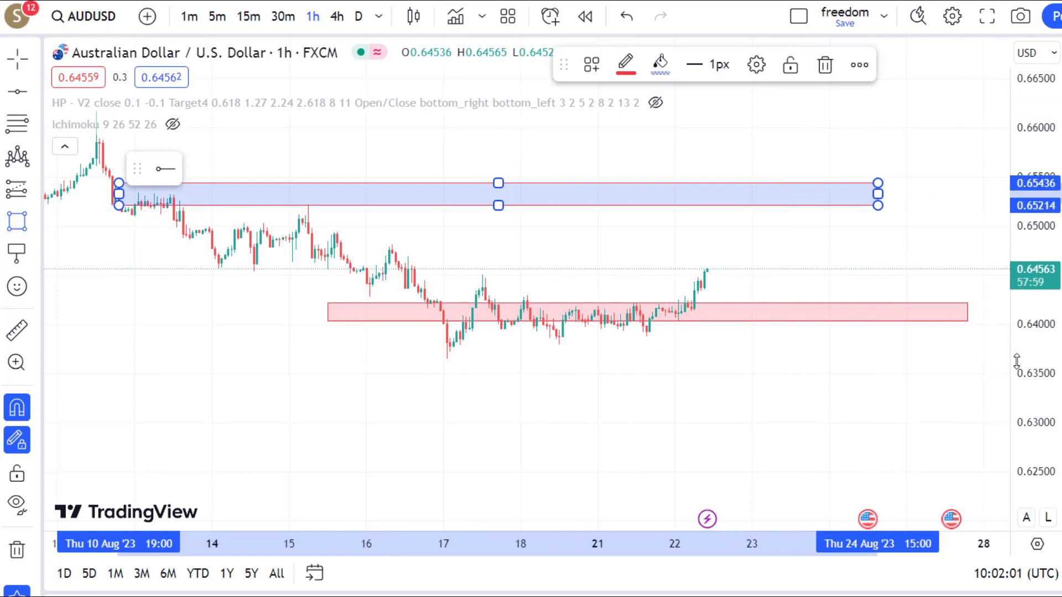
drag(1027, 380, 1029, 265)
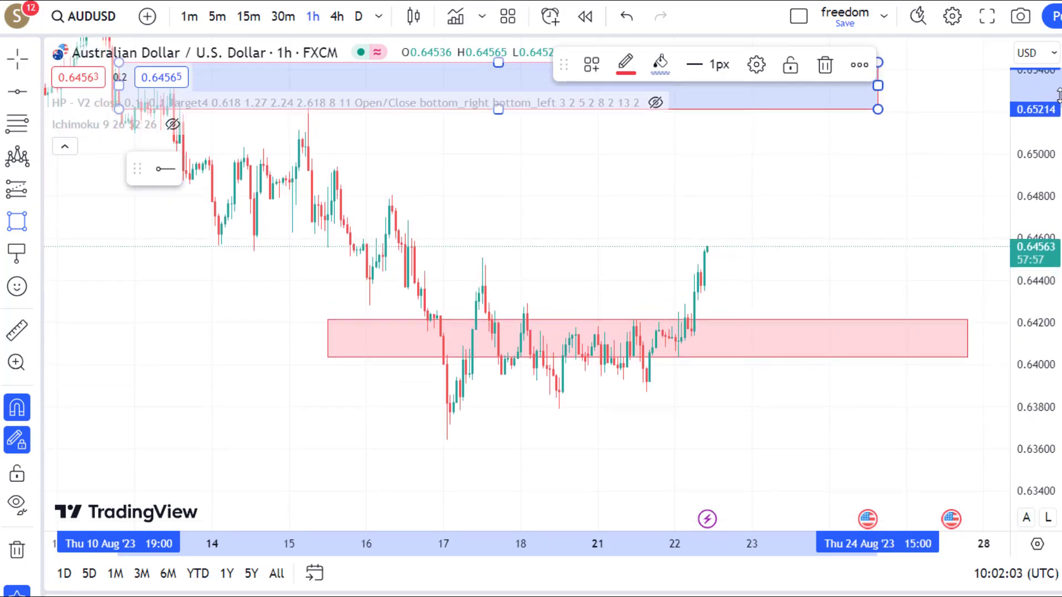
drag(210, 286, 156, 361)
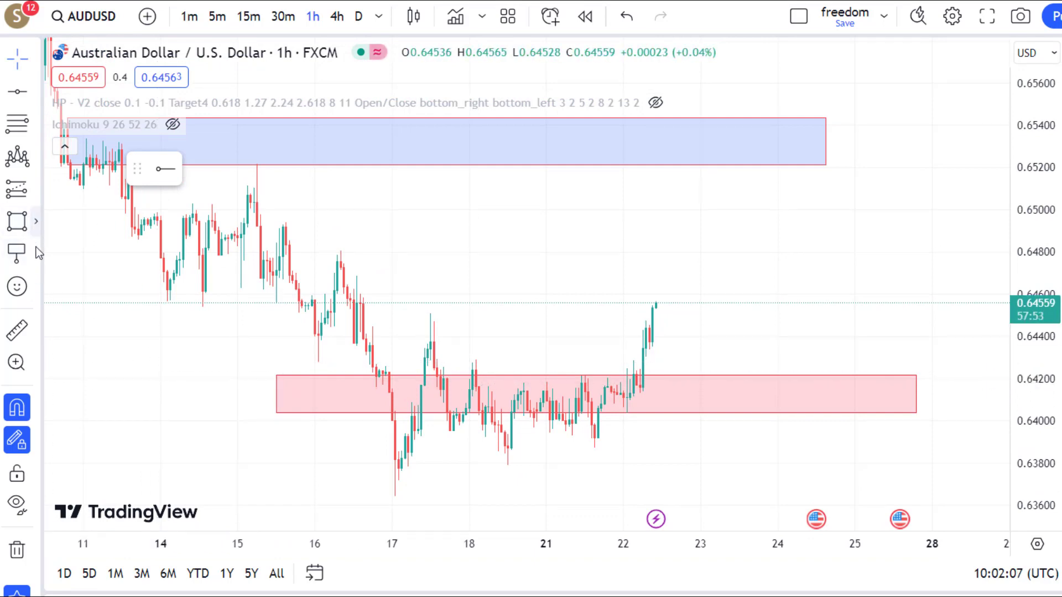
- Add a 'Wait for Buy Setup' callout pointing into the top of the pink zone near 22 Aug
click(36, 256)
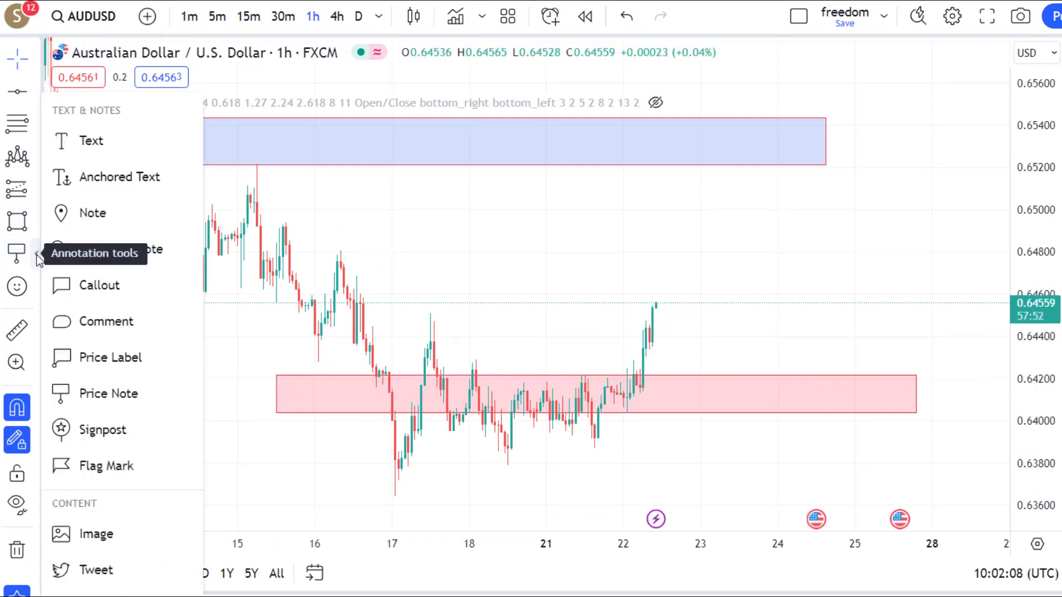
click(69, 285)
click(665, 386)
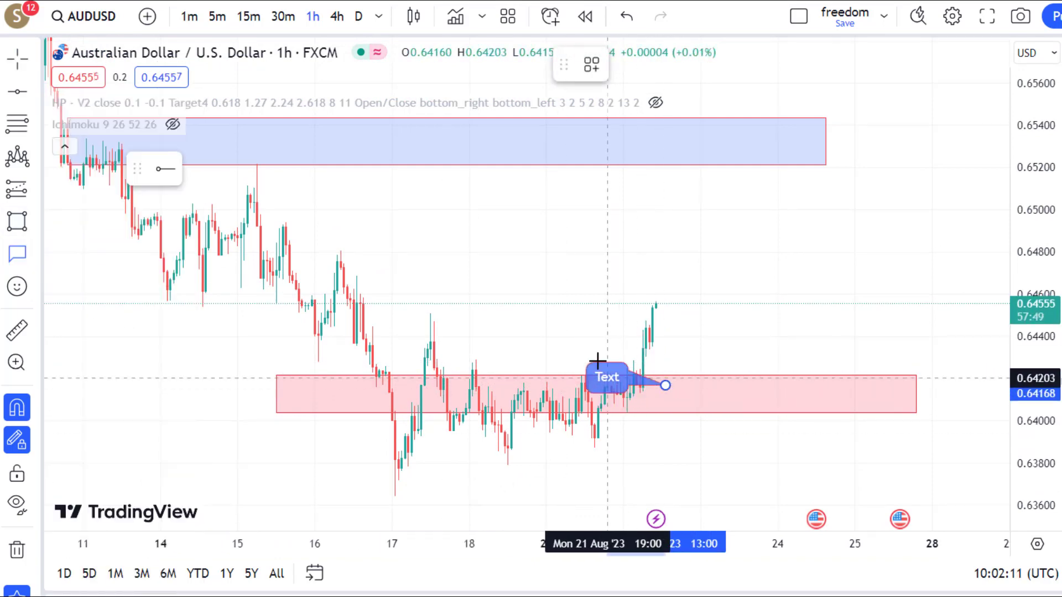
click(570, 336)
text(Wait for Buy Setup)
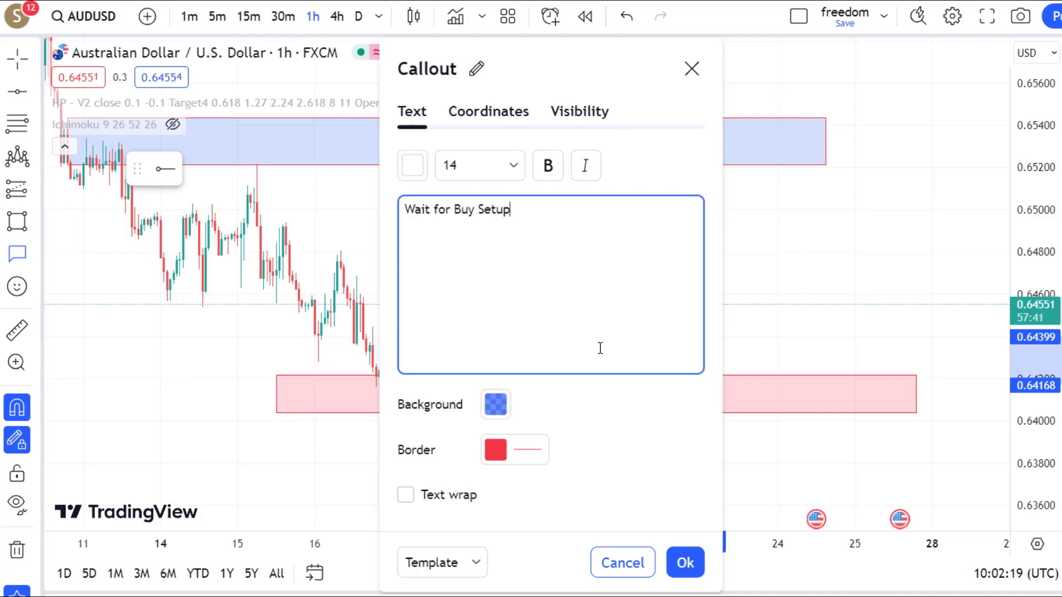
click(694, 558)
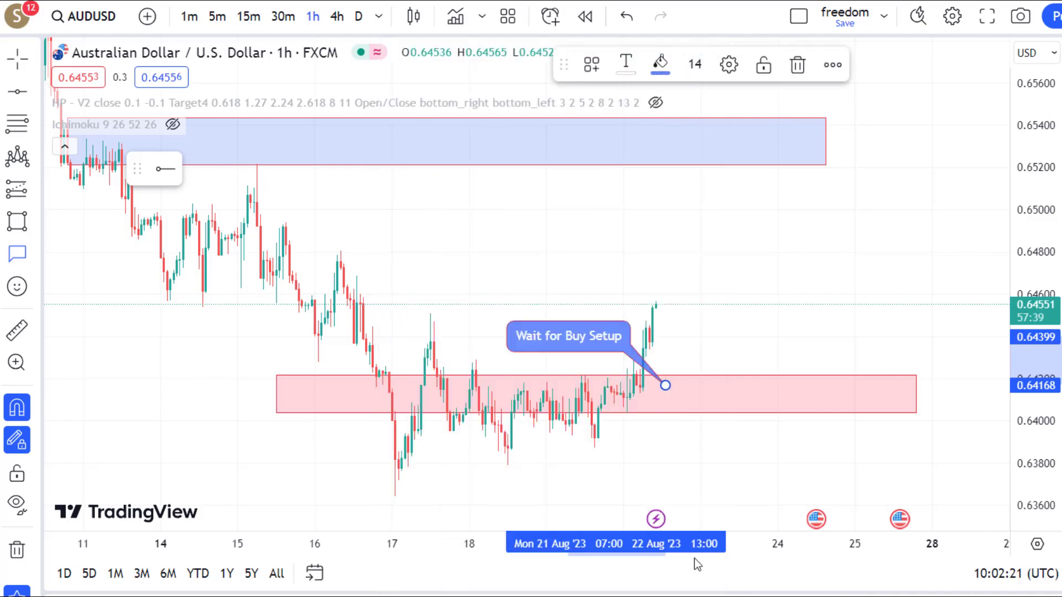
- Sketch two blue arrowed paths from the latest candle, dipping toward the pink zone then rising near 0.651
click(35, 221)
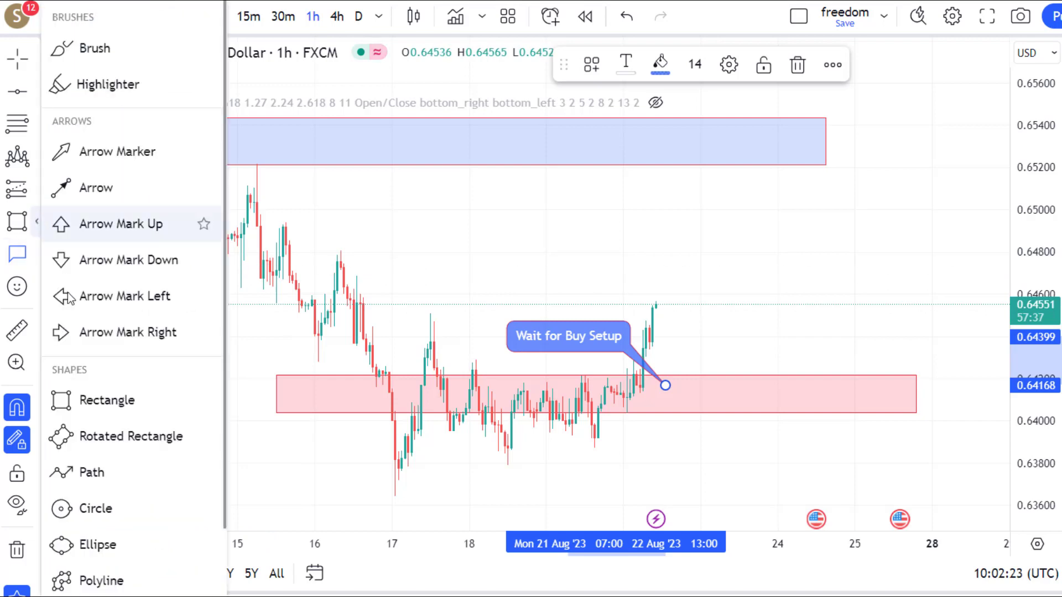
click(92, 471)
click(662, 312)
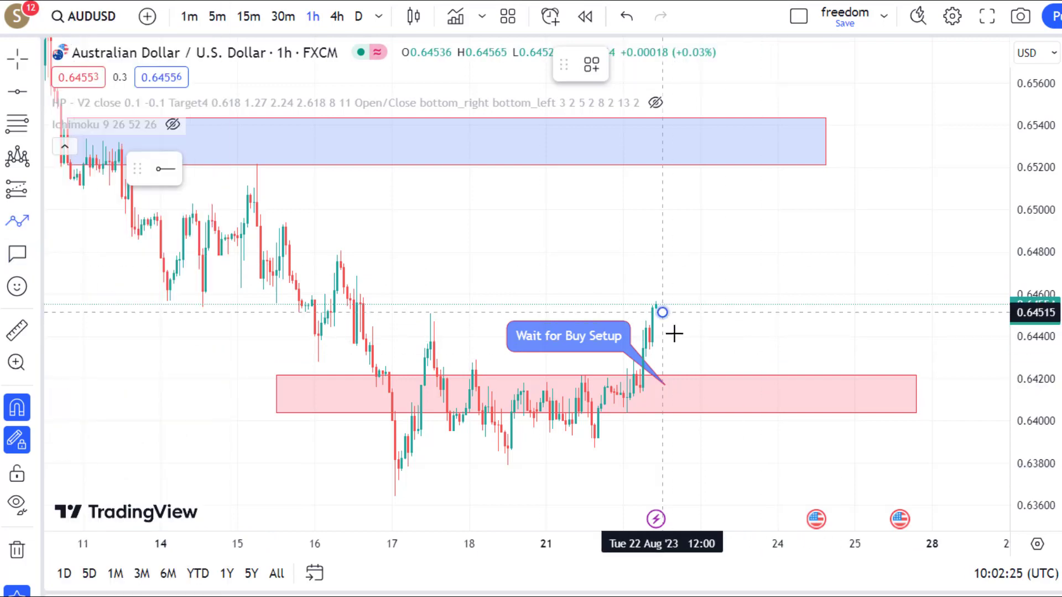
click(697, 366)
double_click(839, 186)
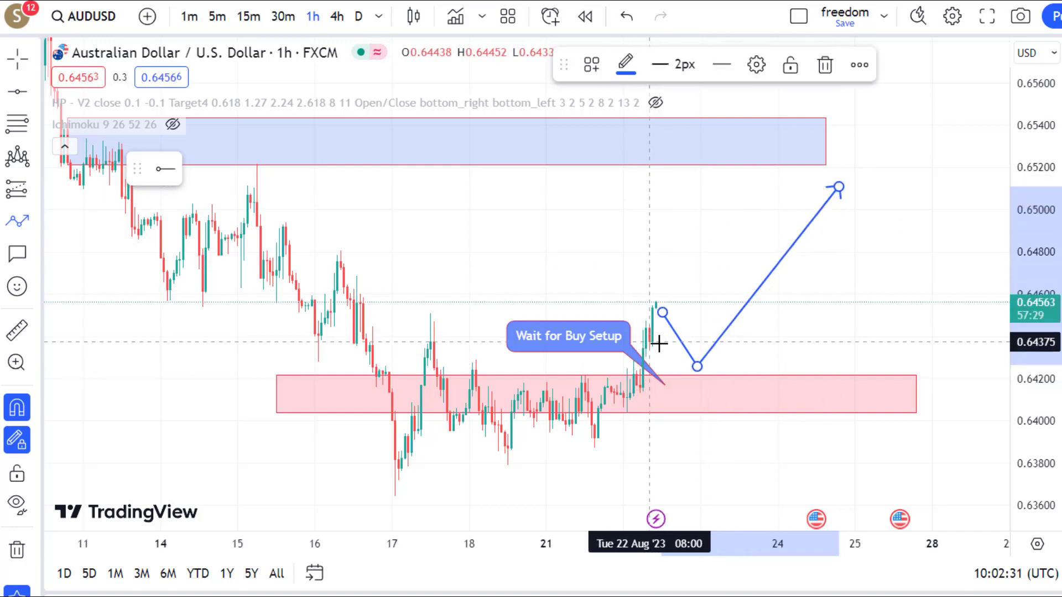
click(657, 312)
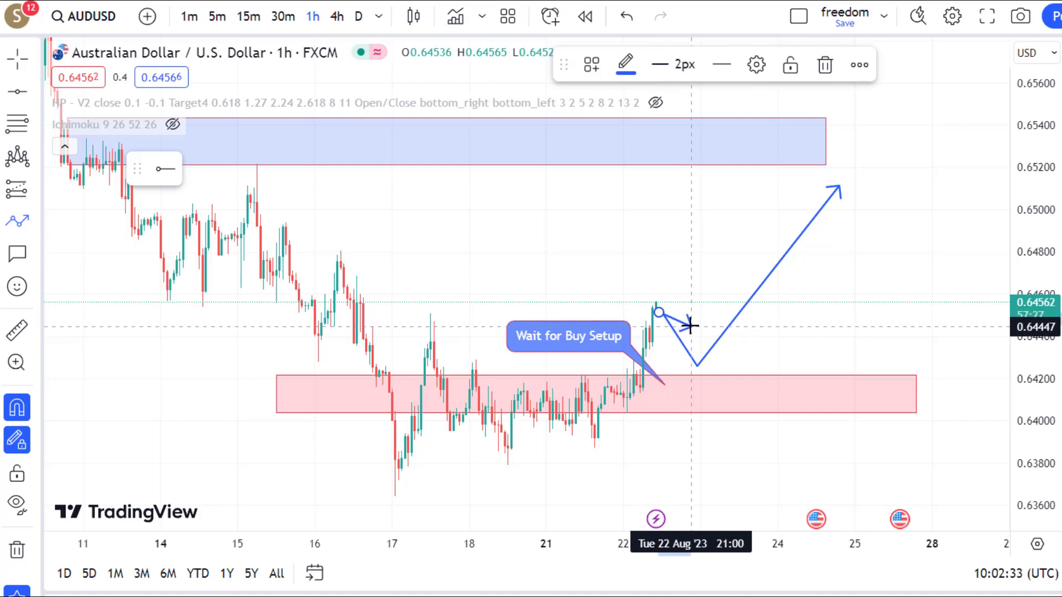
click(690, 326)
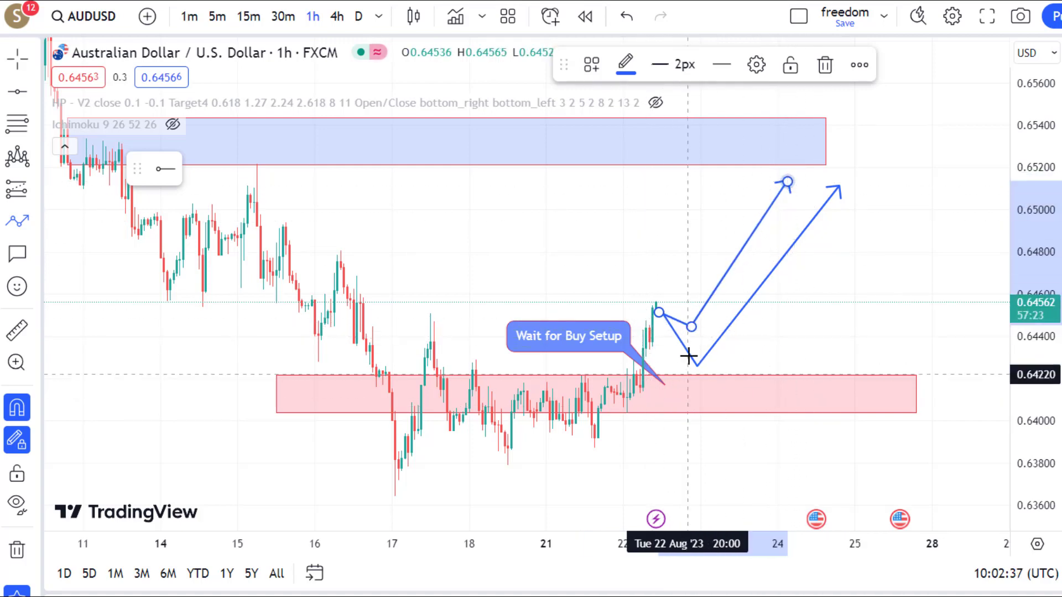
key(Escape)
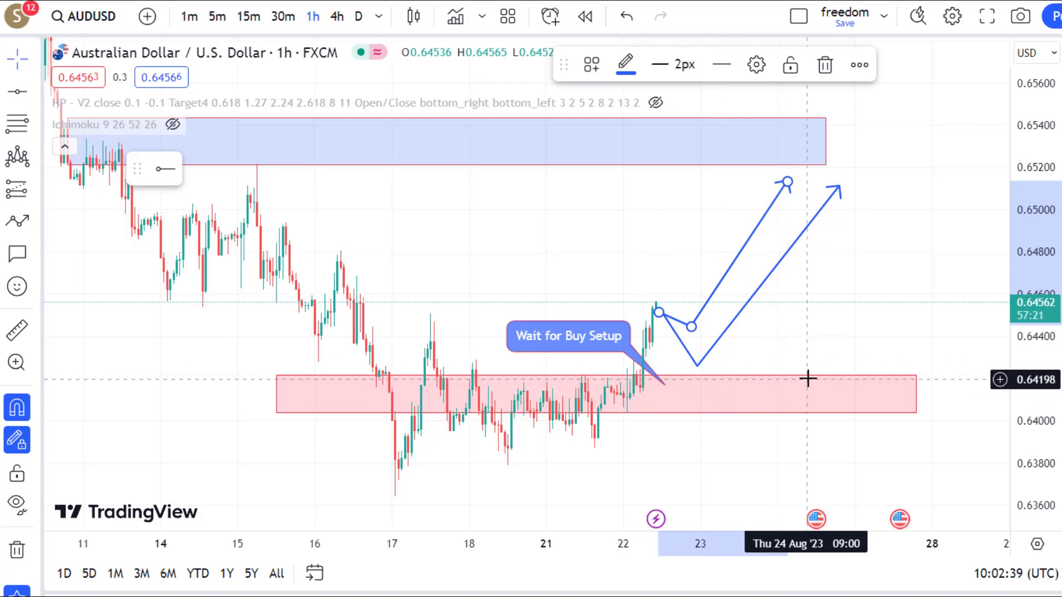
- Raise the pink zone's top edge to about 0.6446 and move the callout above it
drag(916, 376, 922, 327)
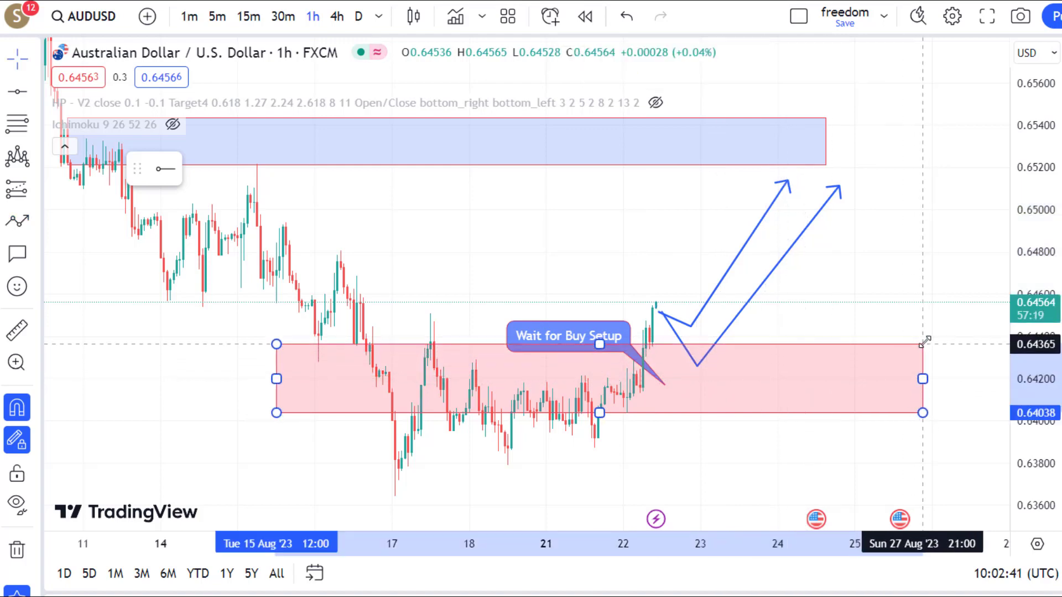
right_click(606, 310)
click(662, 376)
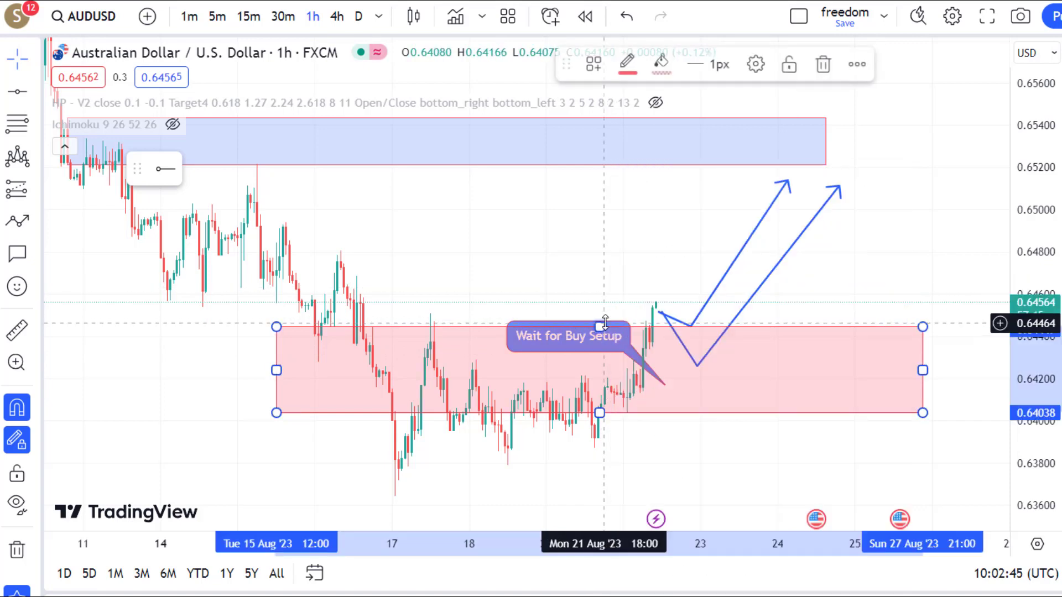
key(Escape)
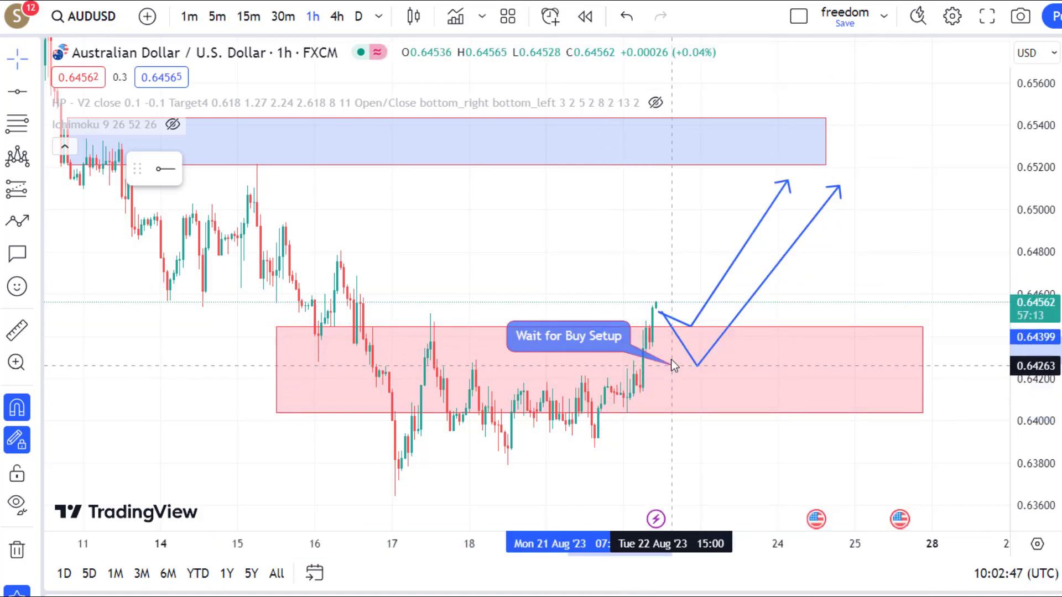
click(672, 355)
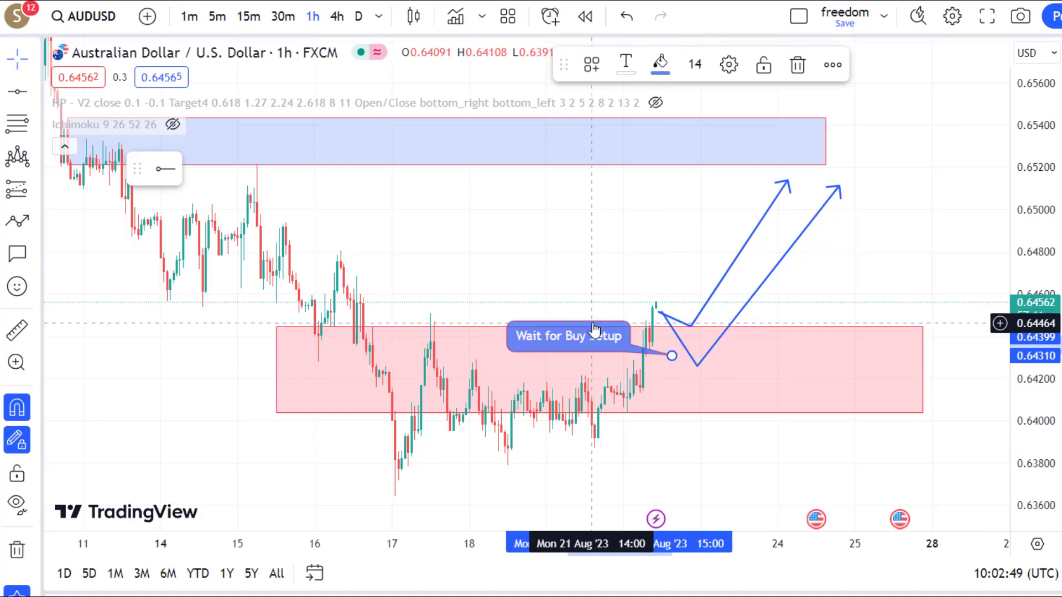
drag(594, 330, 581, 296)
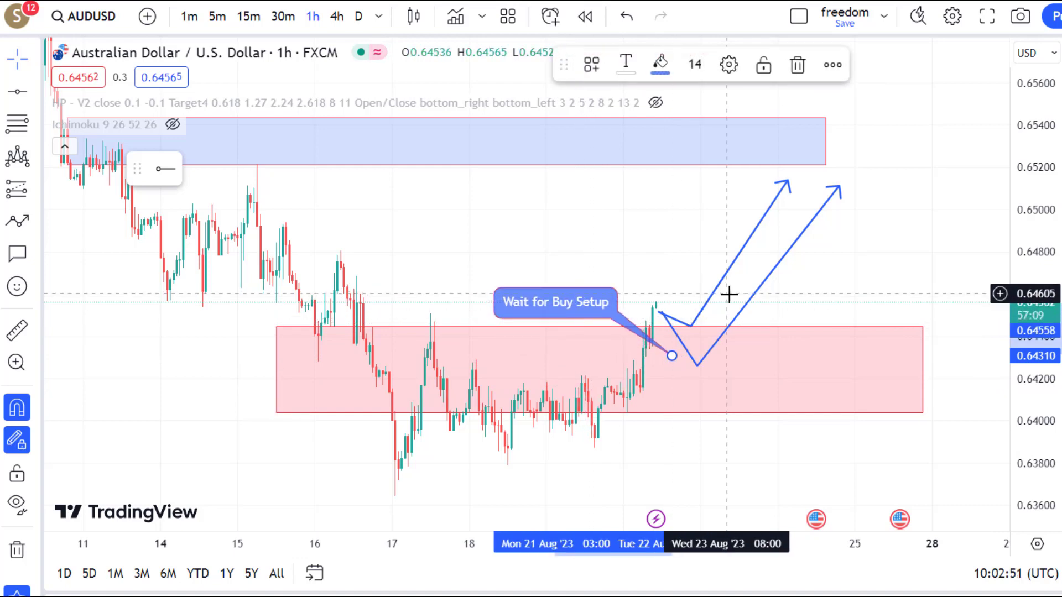
- Delete both blue zigzag projection arrows from the chart
click(713, 302)
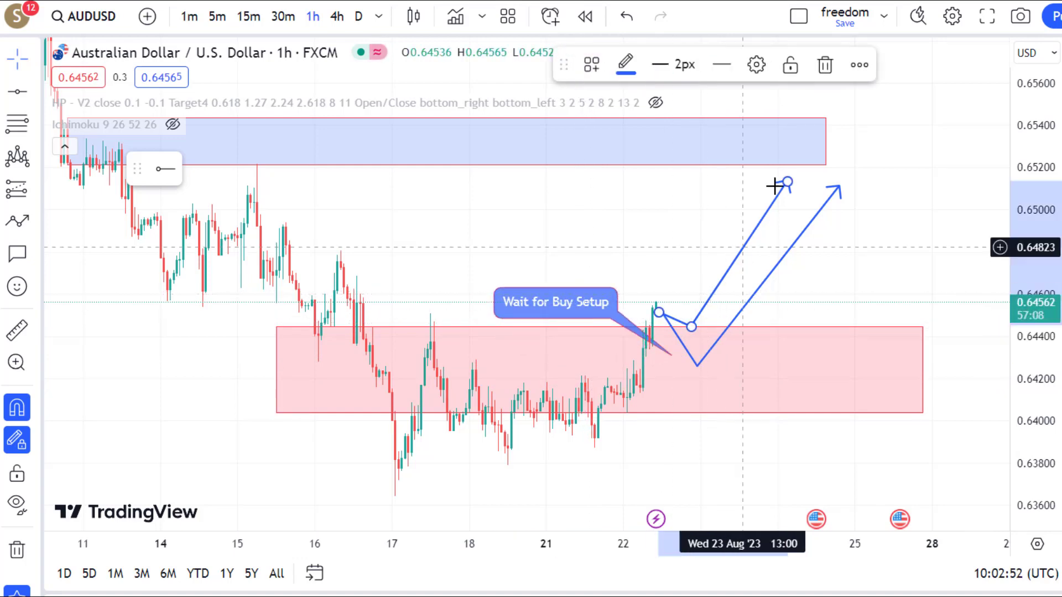
click(829, 68)
click(817, 225)
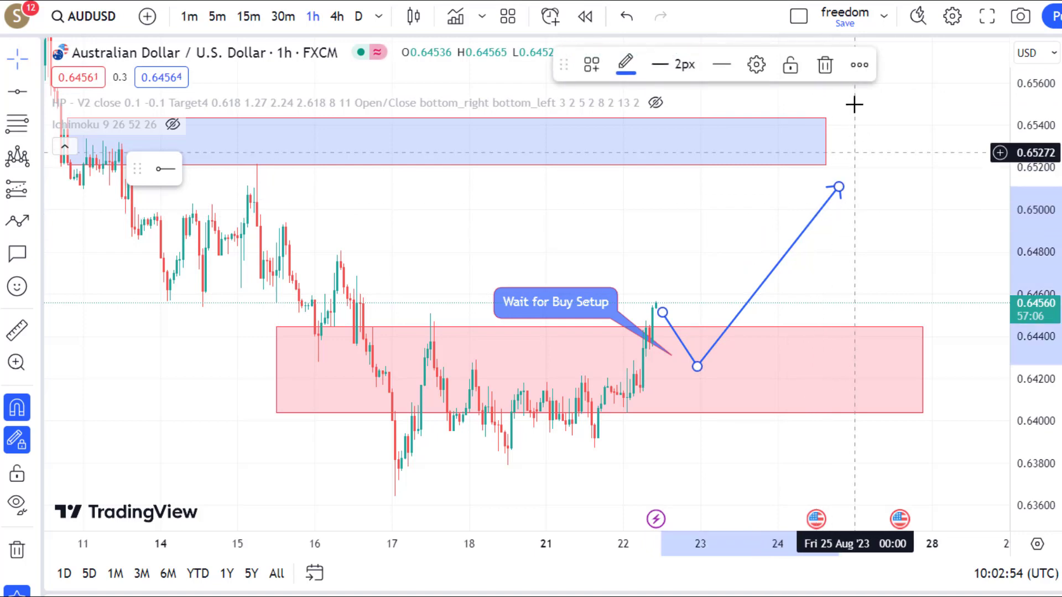
click(825, 67)
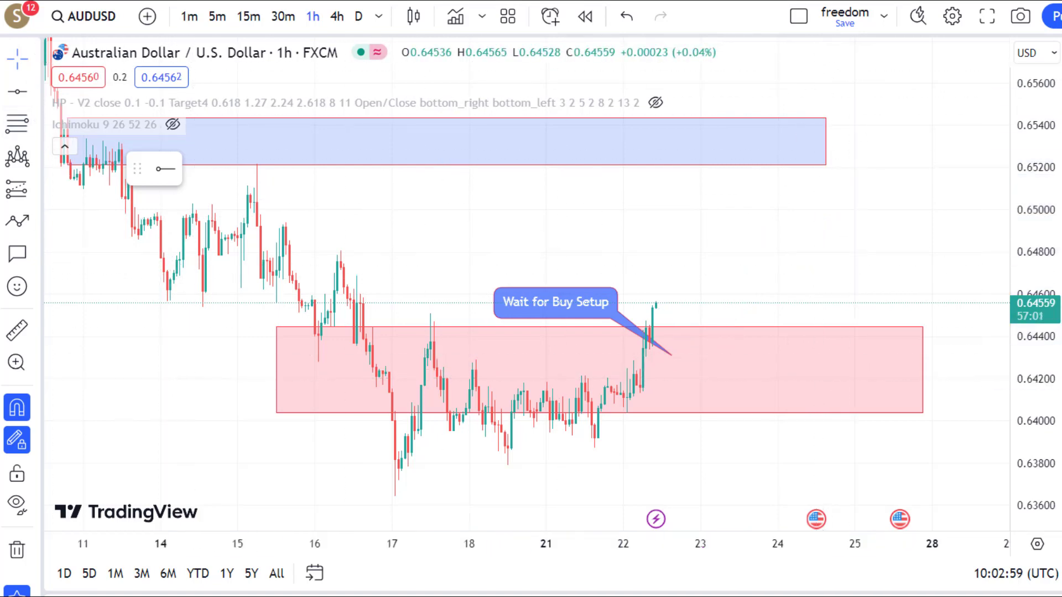
- Draw green horizontal lines at 0.64750, 0.64918, 0.65144 and 0.63813
click(18, 92)
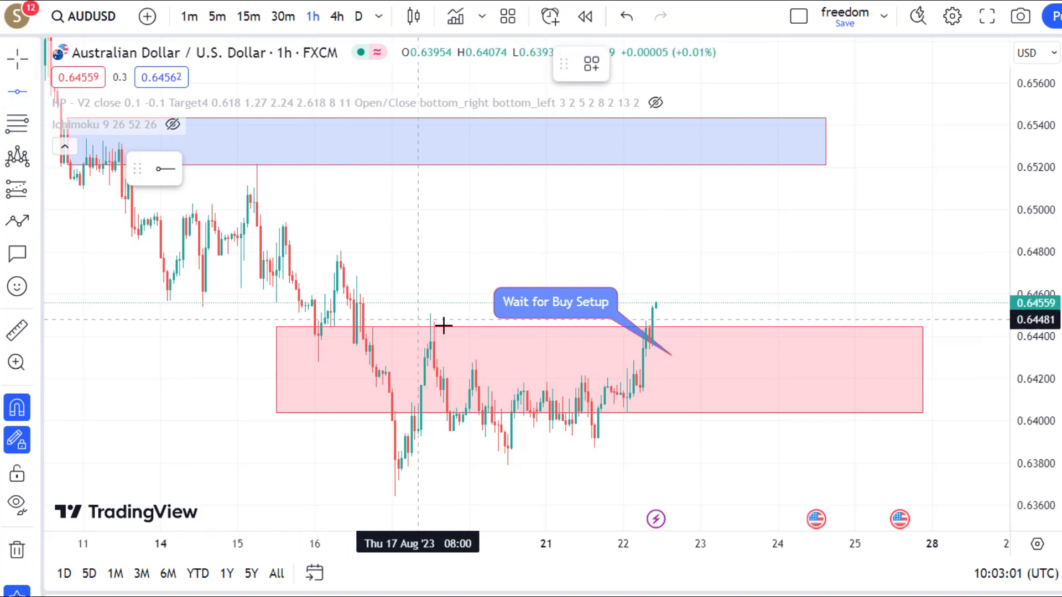
click(412, 262)
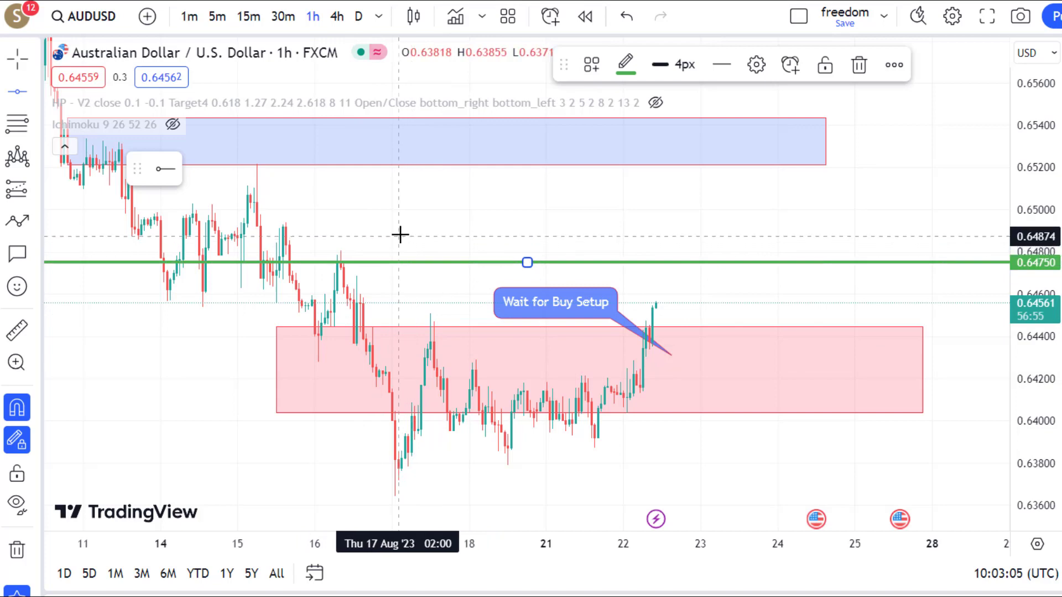
click(285, 227)
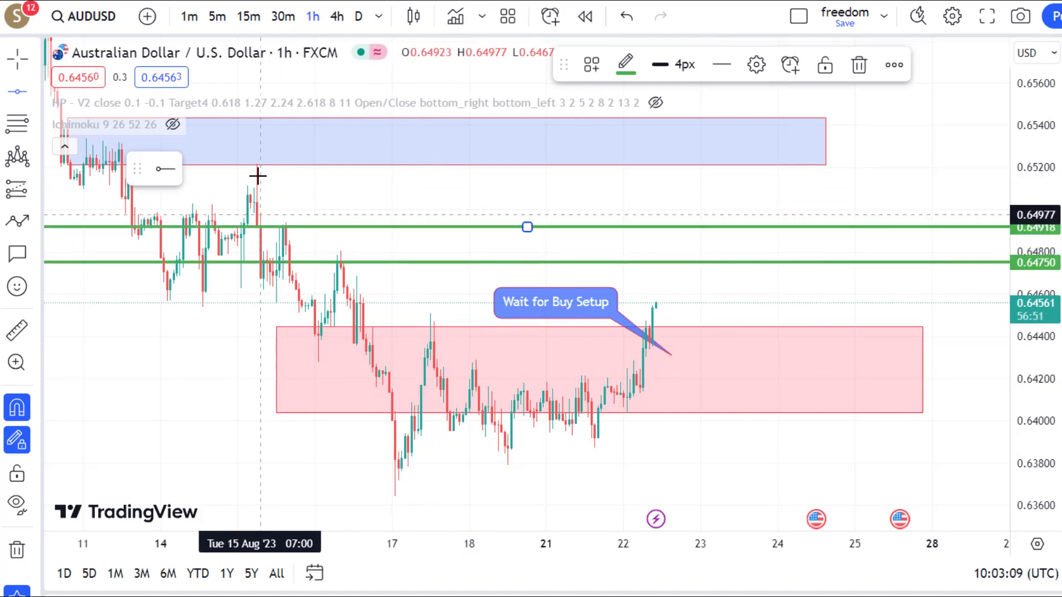
click(281, 179)
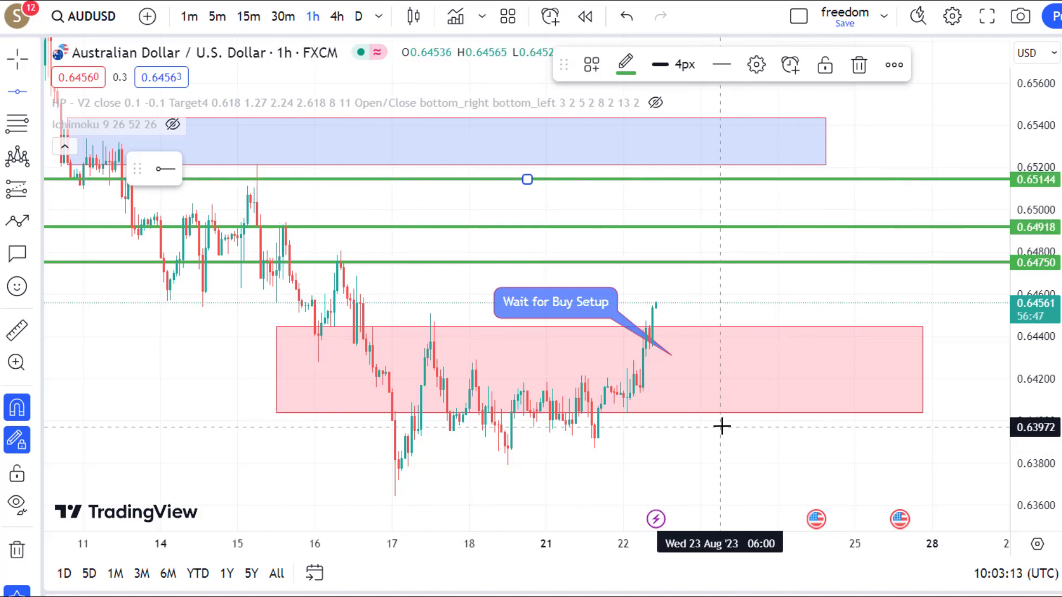
click(730, 460)
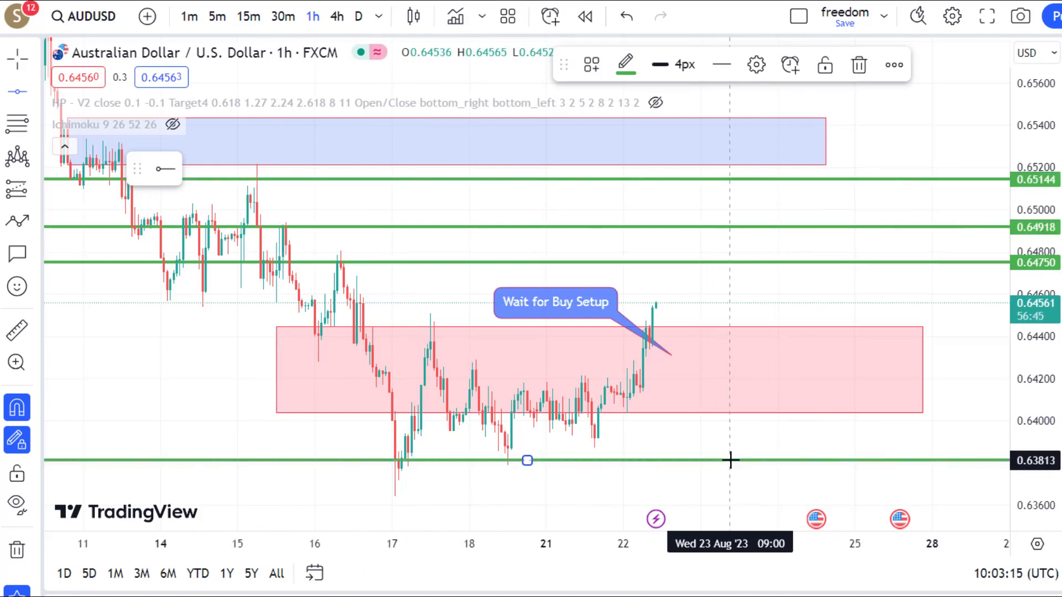
- Place a long position with entry 0.64237, target 0.65131 and stop 0.63822
click(36, 191)
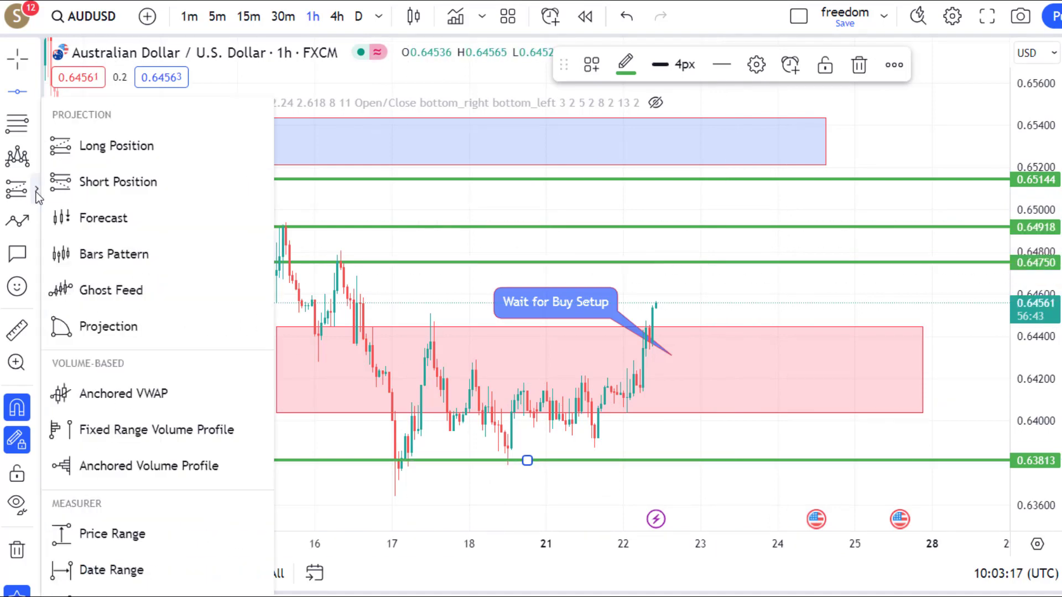
click(88, 151)
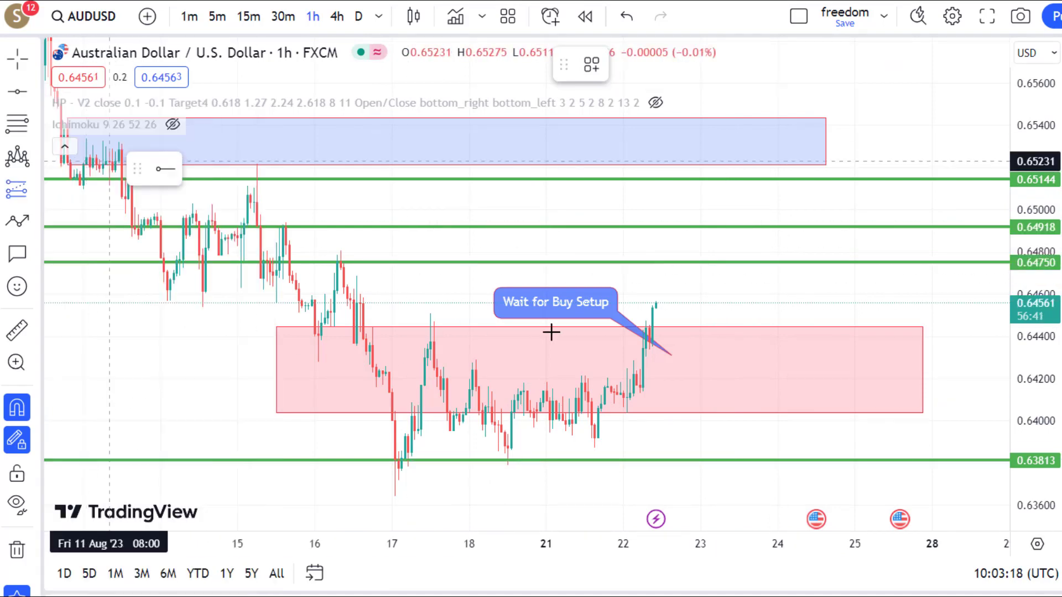
click(678, 371)
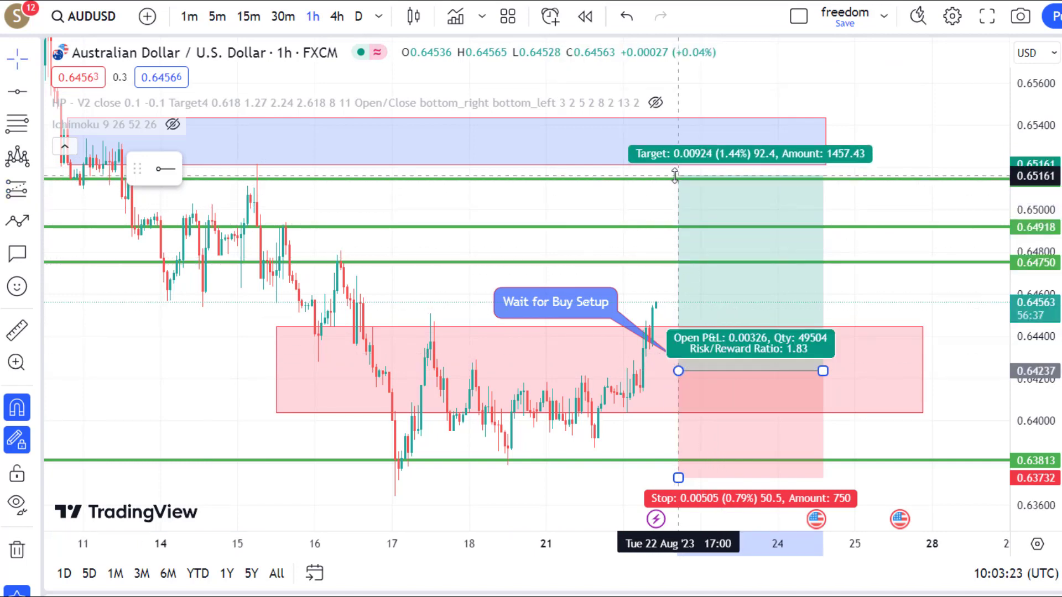
drag(678, 264, 678, 182)
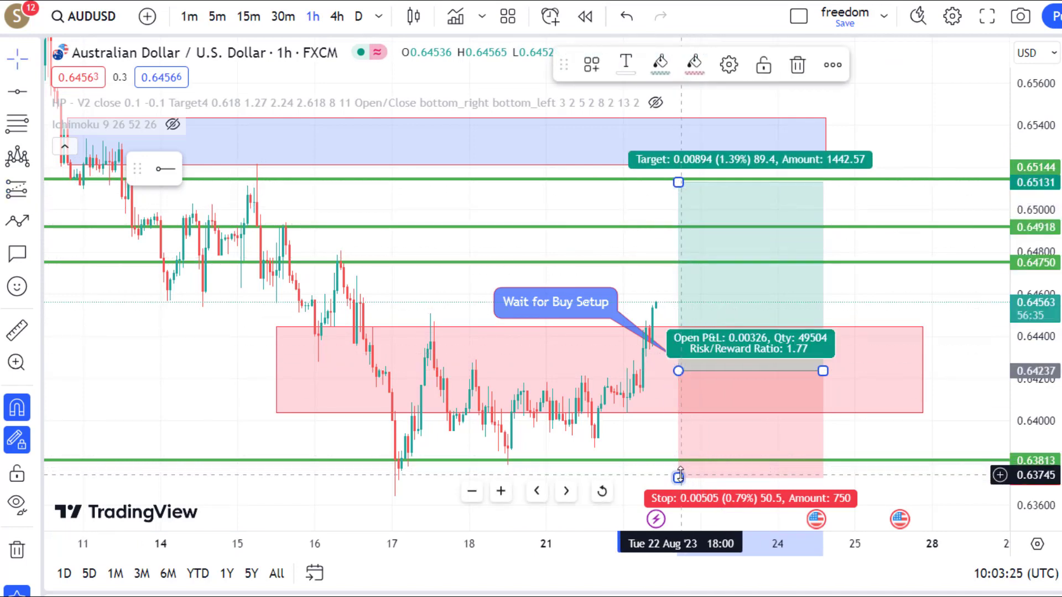
drag(678, 474, 678, 458)
- Pan and rescale the chart so the position and all levels fit with room on the right
click(223, 379)
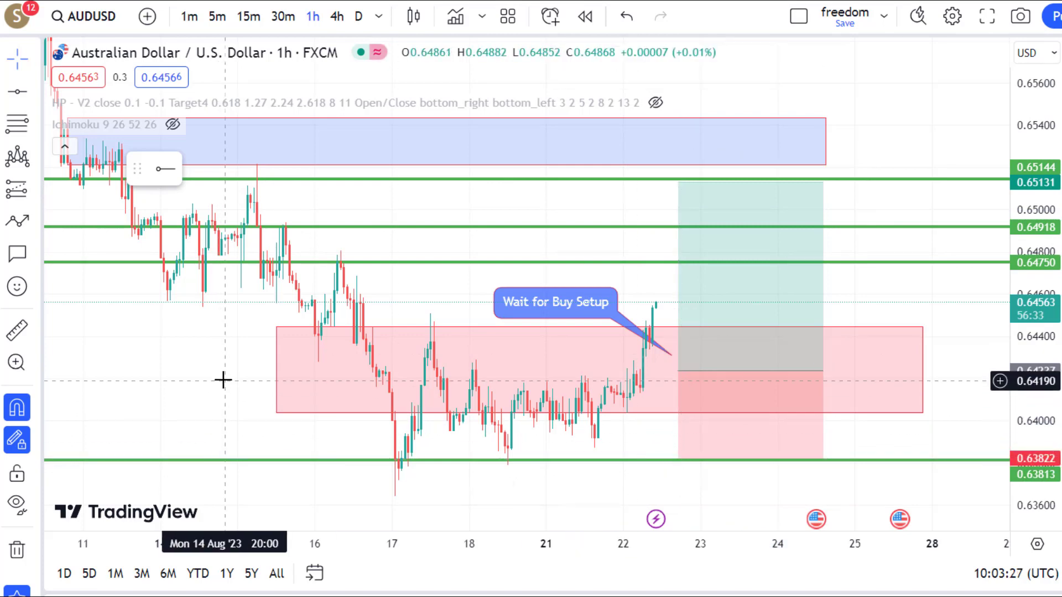
drag(222, 379, 85, 381)
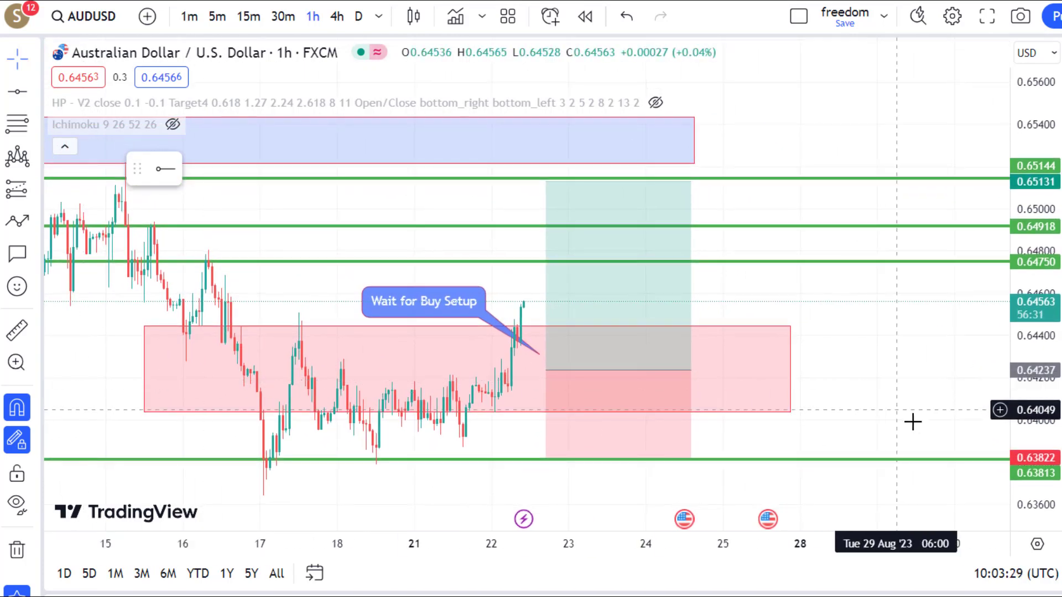
drag(1035, 396, 991, 372)
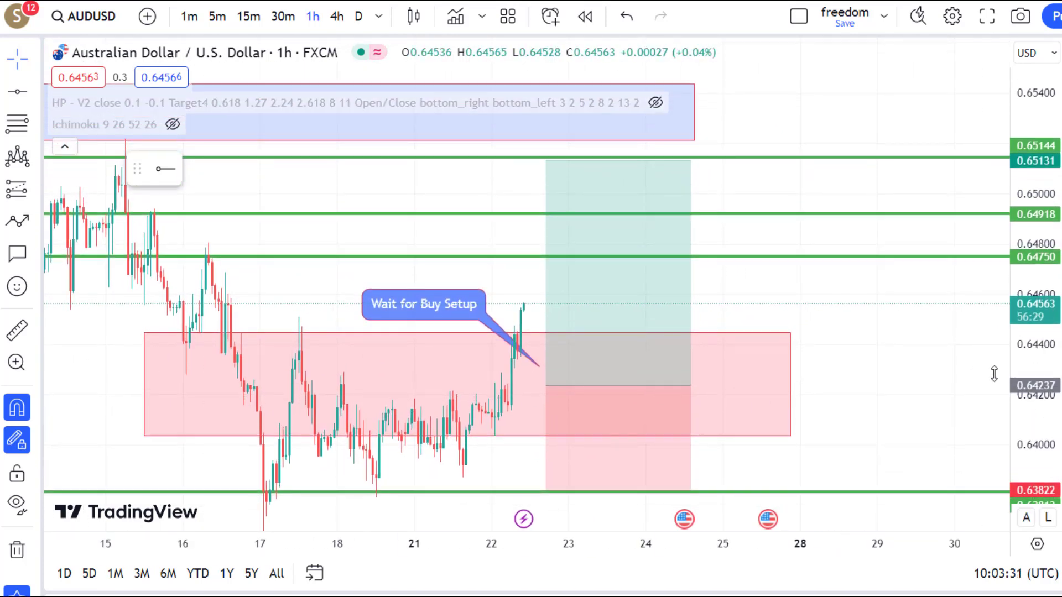
drag(924, 365, 922, 337)
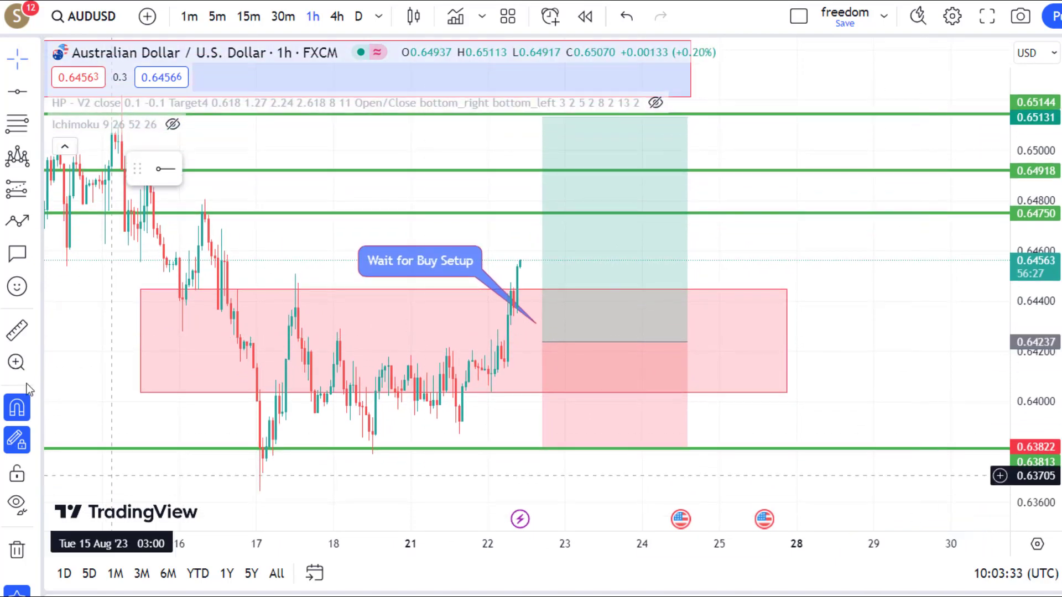
click(35, 252)
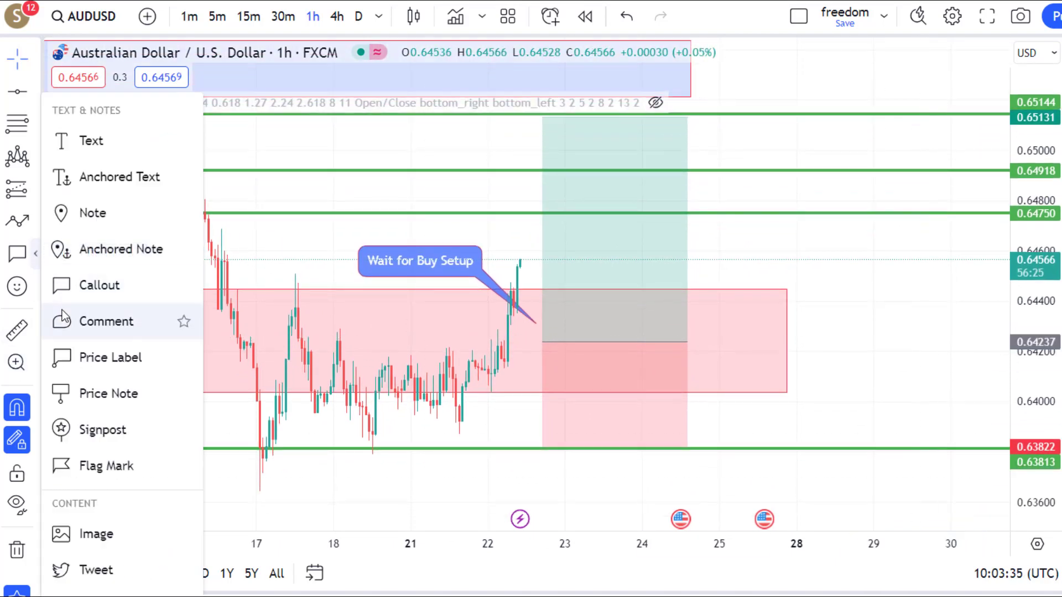
- Add price notes at 0.63810, 0.64758, 0.64924 and 0.65136, then open the 0.63810 note's settings
click(83, 393)
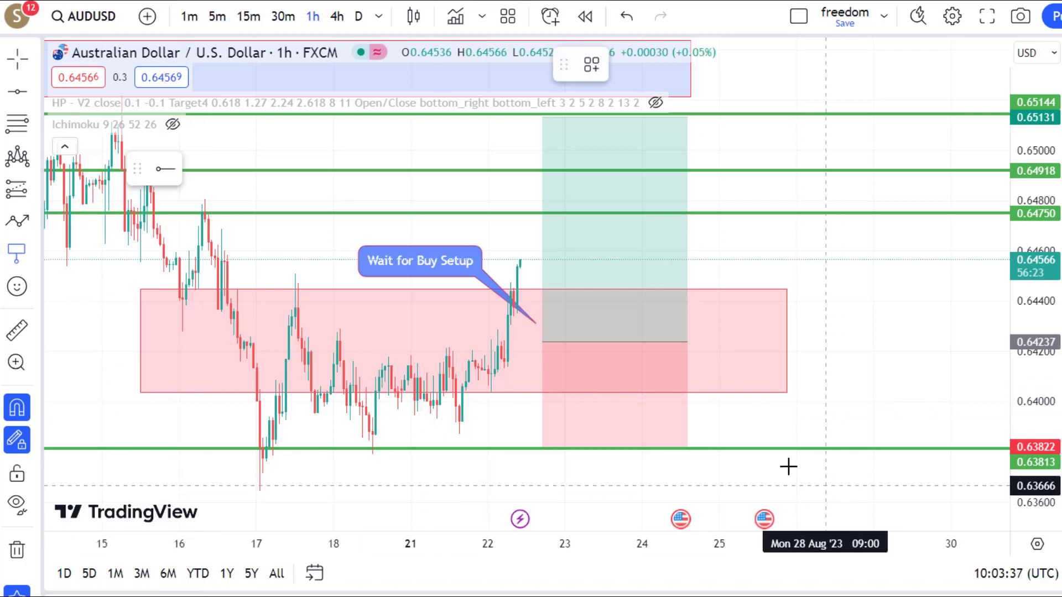
click(760, 449)
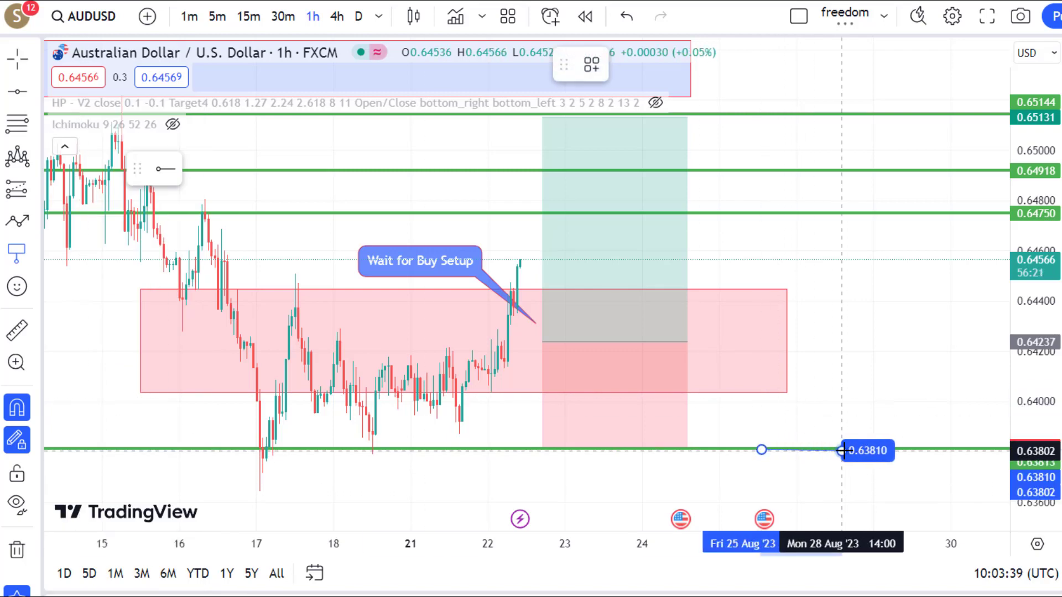
click(883, 449)
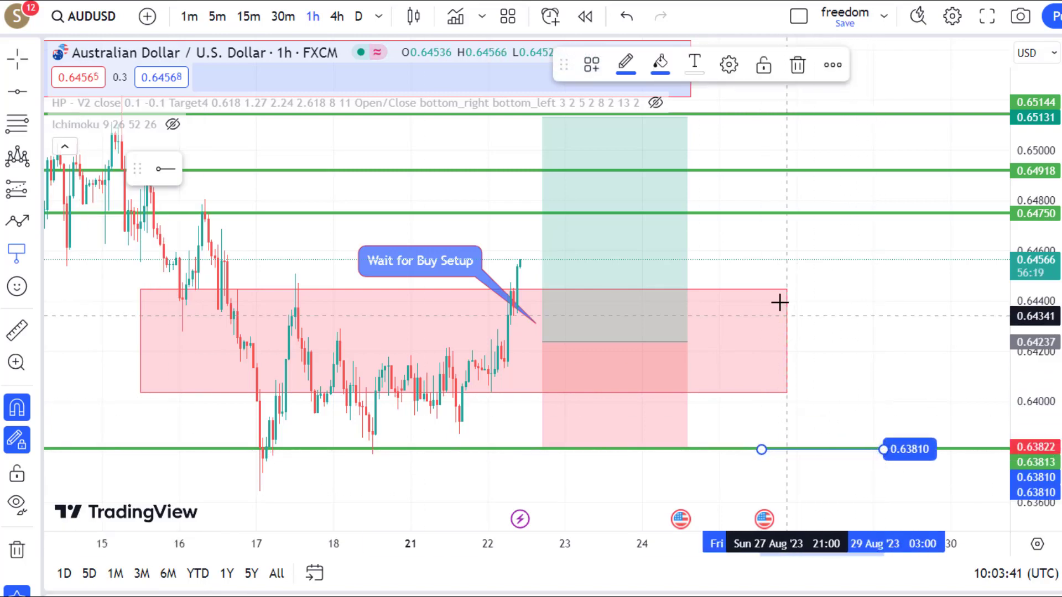
click(762, 211)
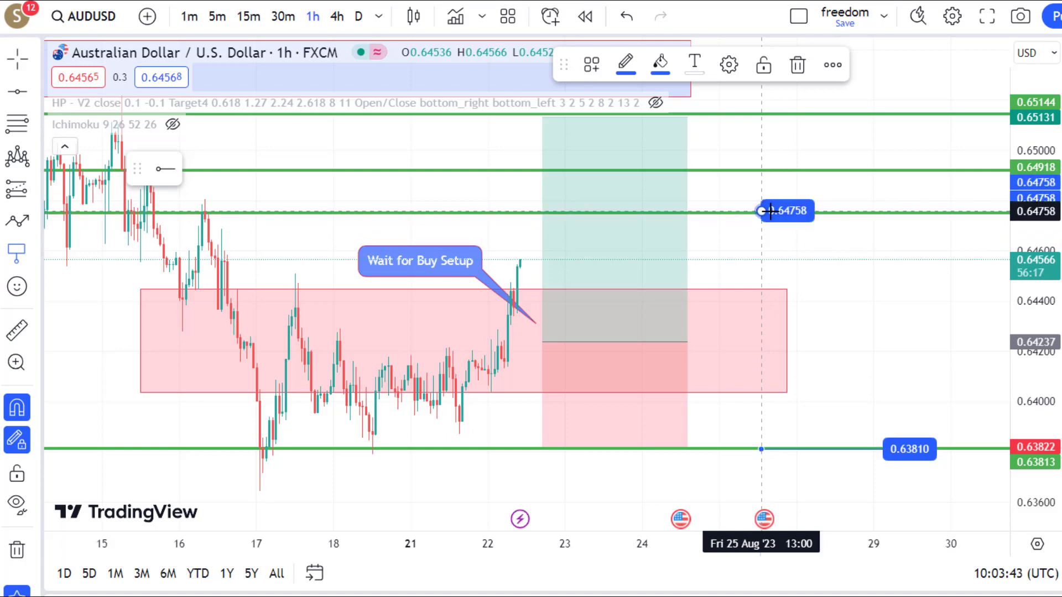
click(885, 211)
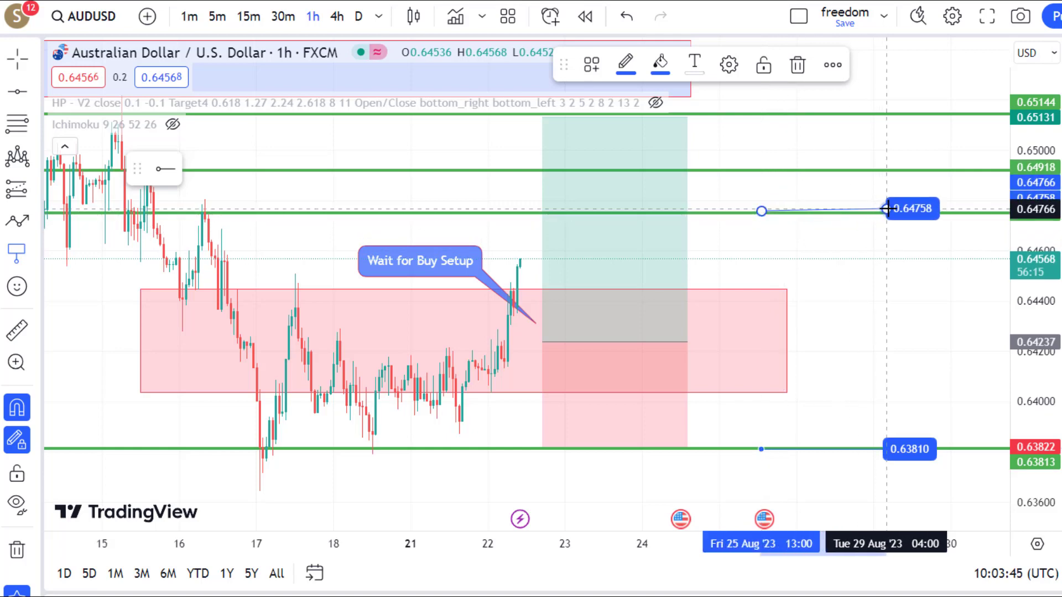
click(761, 168)
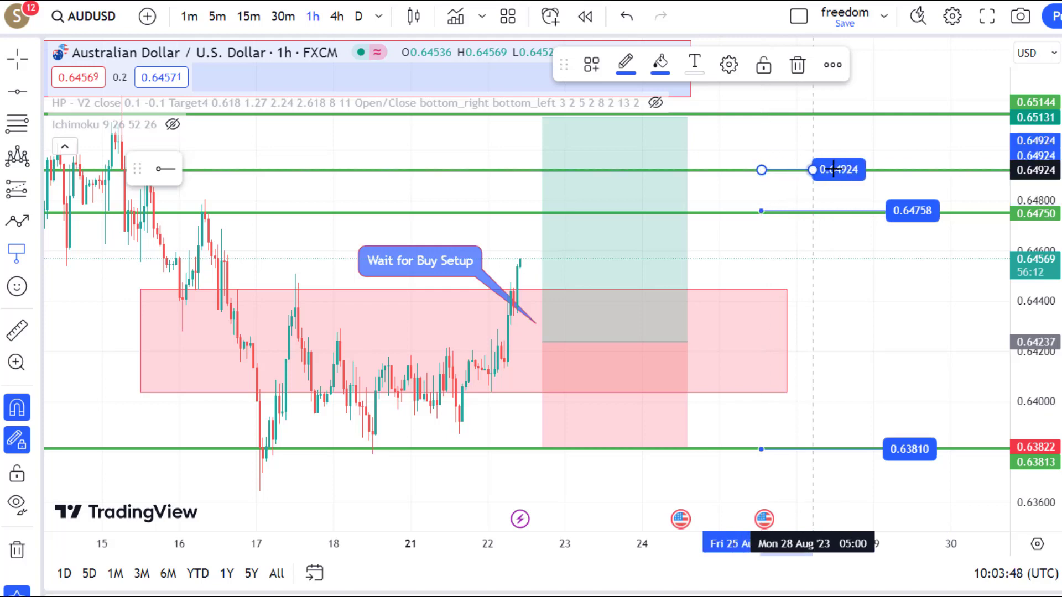
click(886, 170)
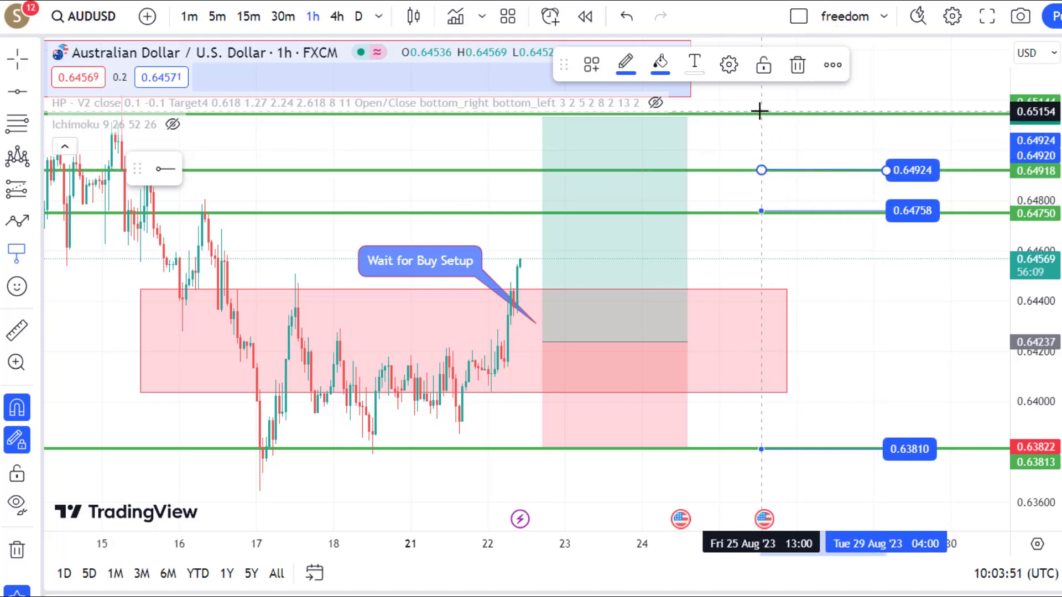
click(760, 115)
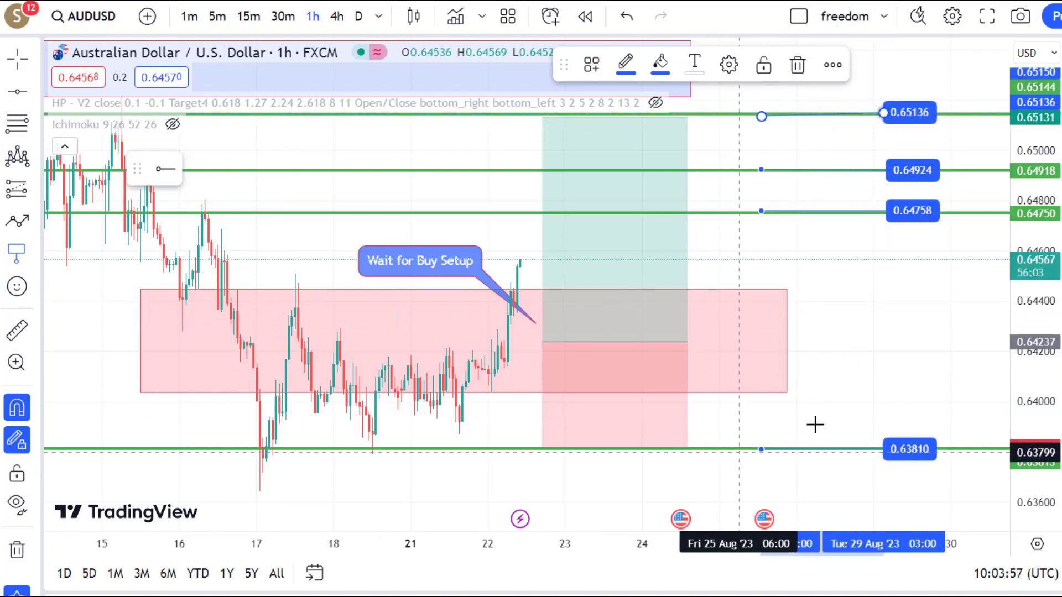
click(885, 449)
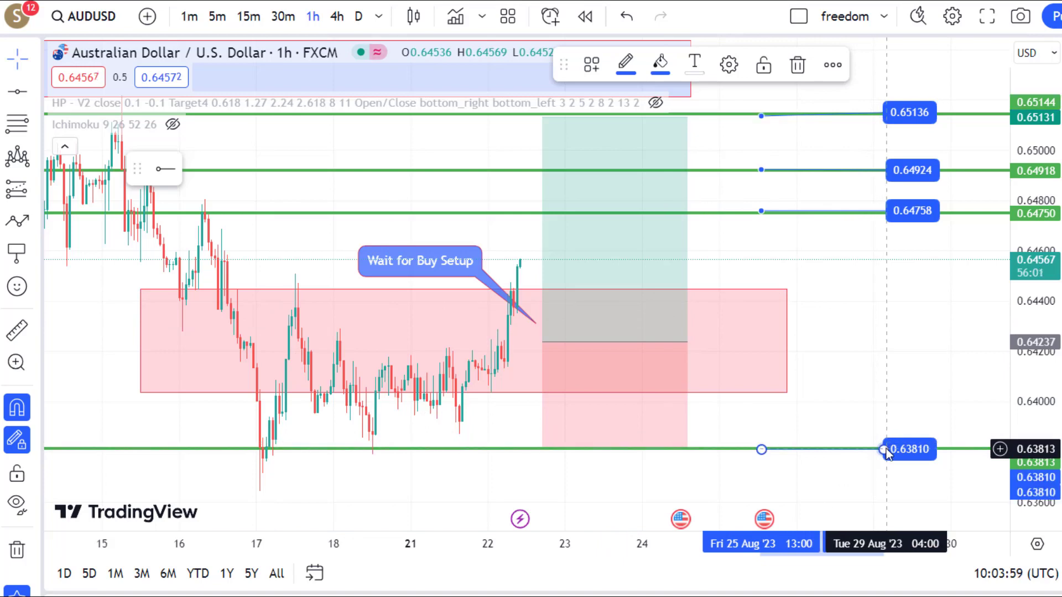
double_click(885, 450)
- Label the 0.63810 note 'Stoploss' in red text
click(516, 249)
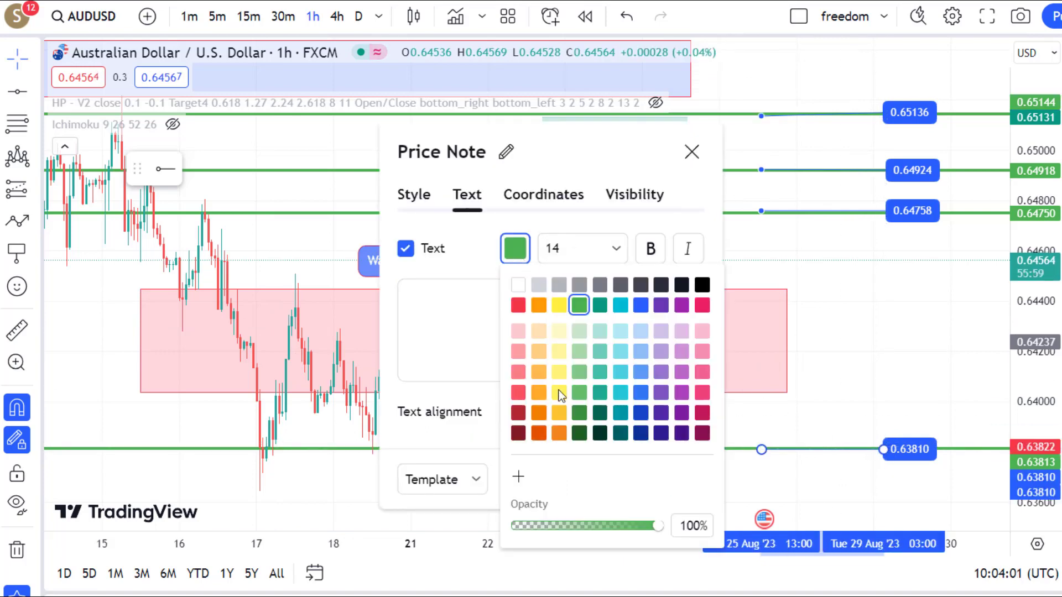
click(519, 304)
click(468, 309)
text(Stoploss)
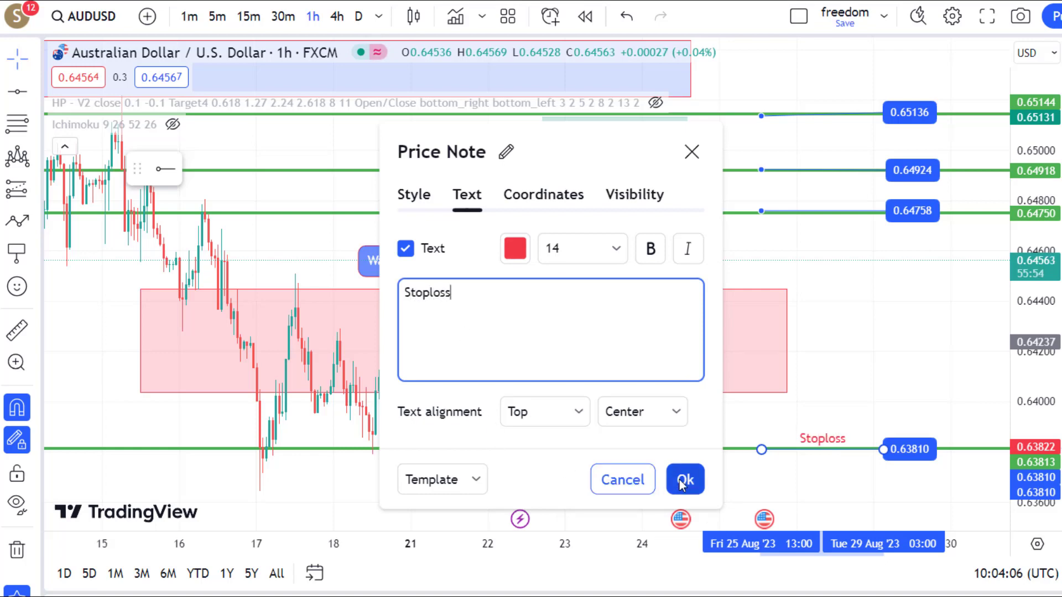
click(684, 480)
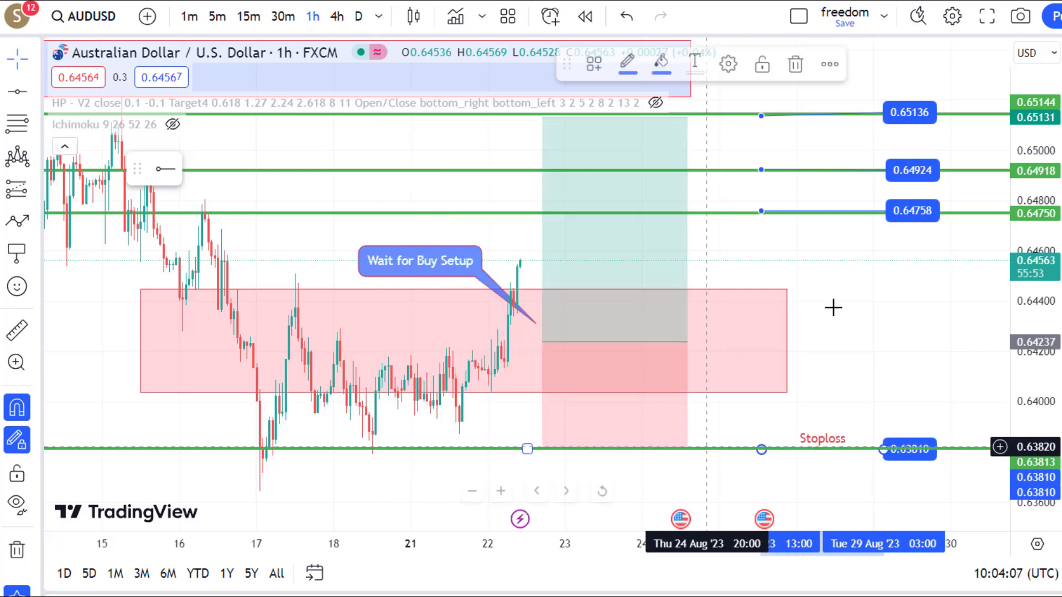
- Label the notes at 0.64758, 0.64924 and 0.65136 as TP1, TP2 and TP3
double_click(886, 212)
text(TP1)
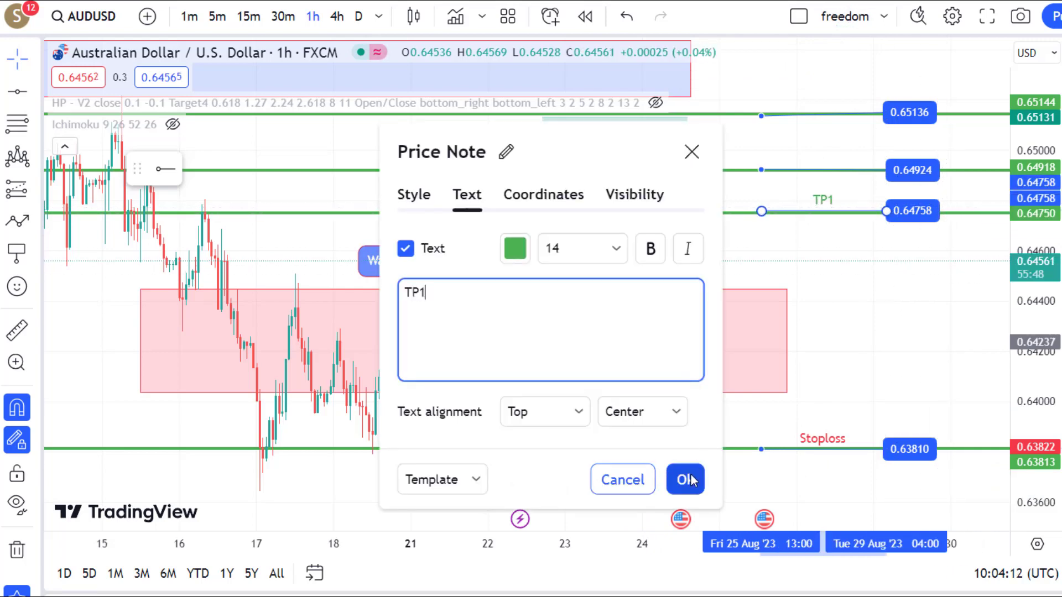
click(684, 480)
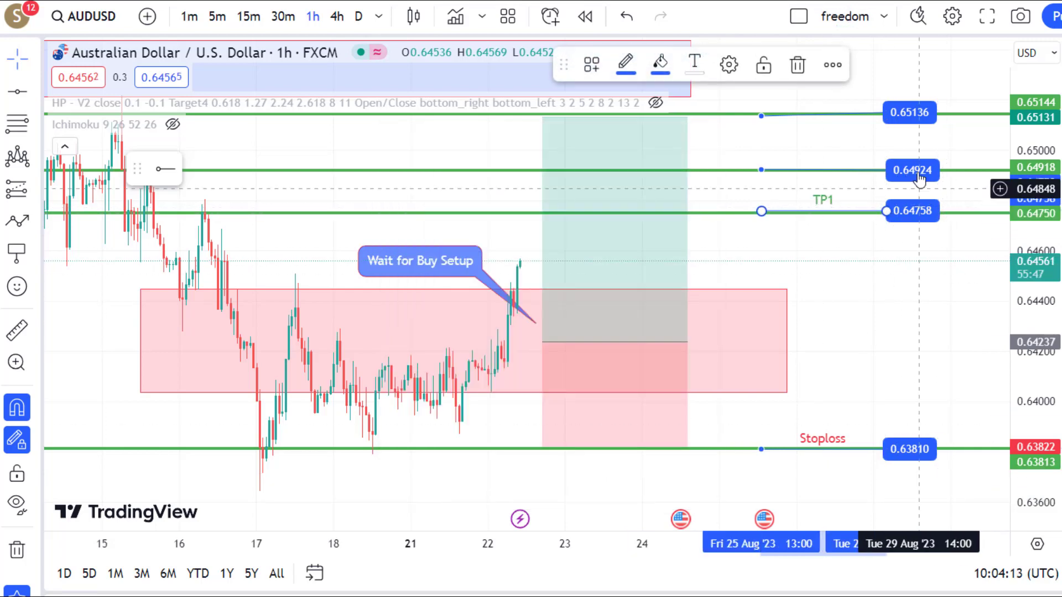
double_click(886, 171)
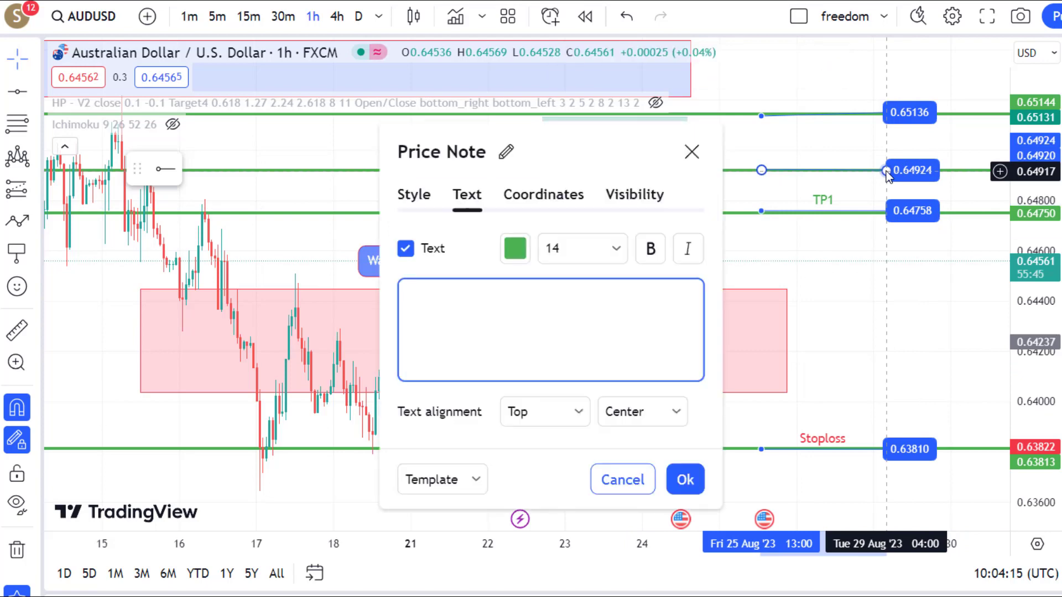
text(TP)
text(2)
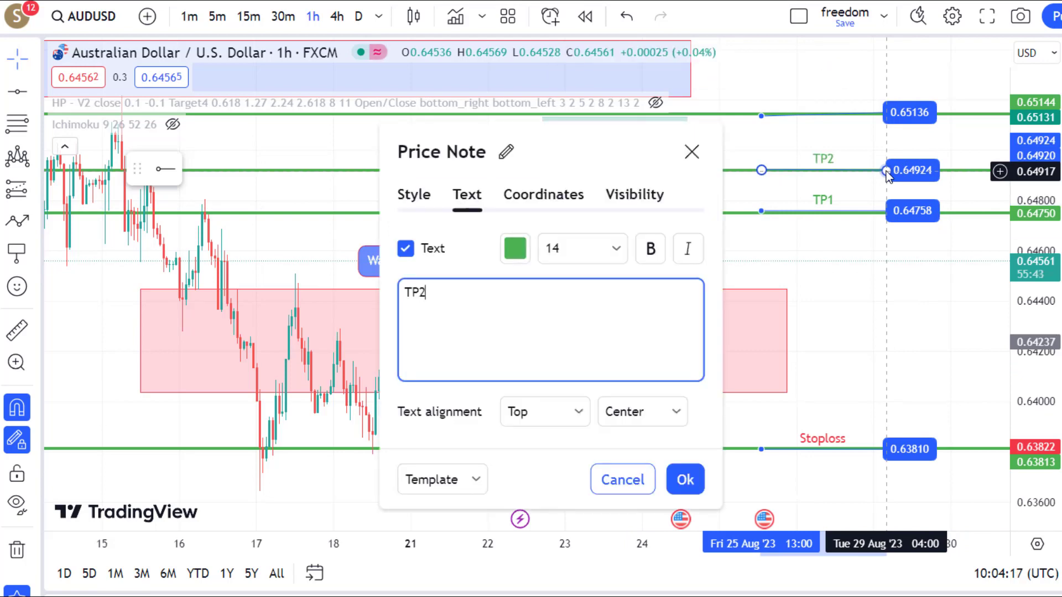
click(684, 479)
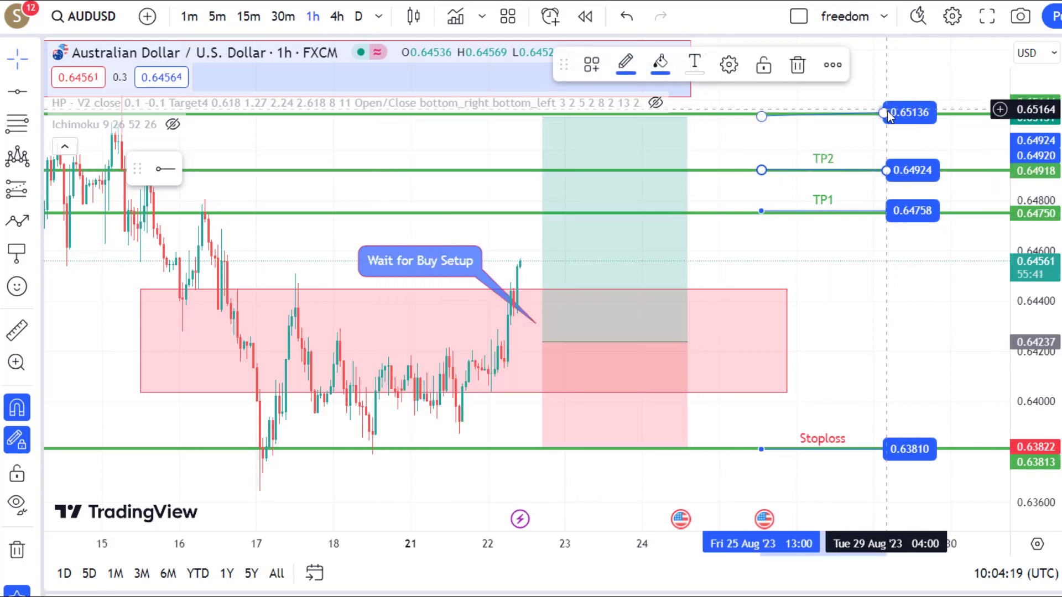
double_click(888, 115)
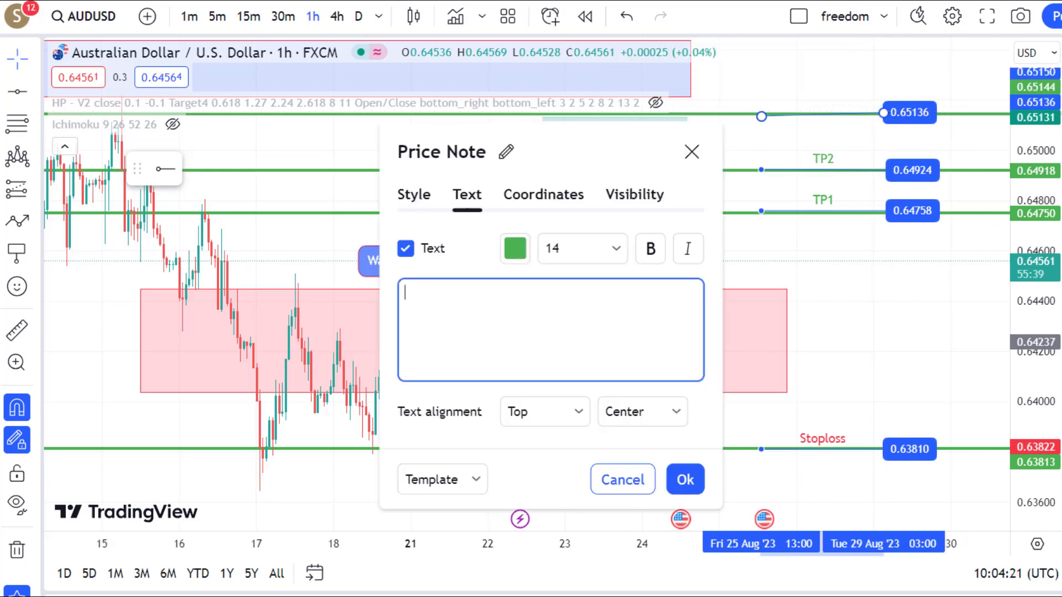
text(TP3)
click(686, 480)
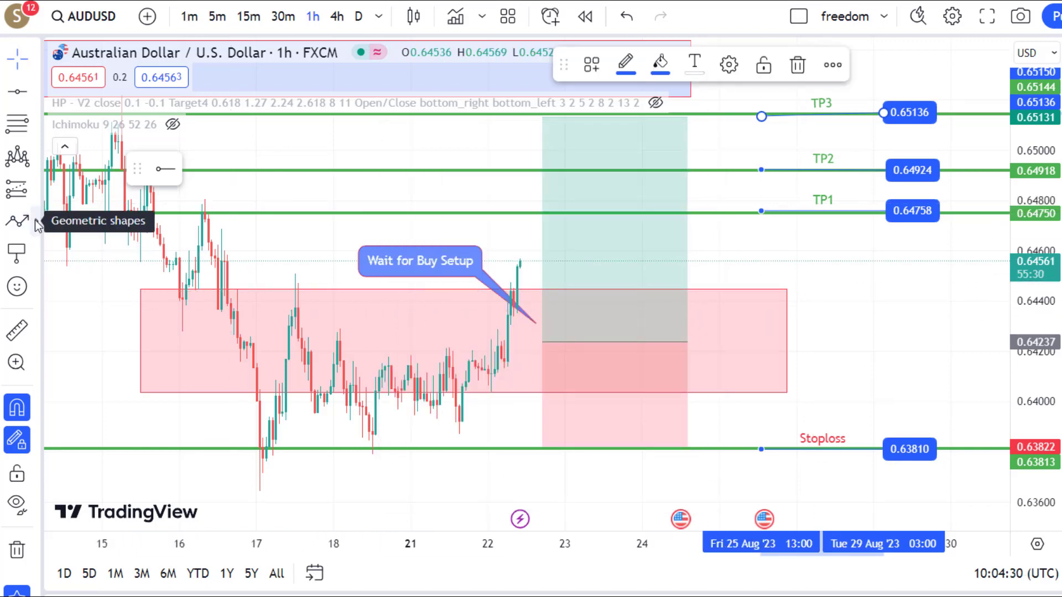
- Draw three green arrow markers from the long entry up to TP1, TP2 and TP3
click(35, 220)
click(110, 152)
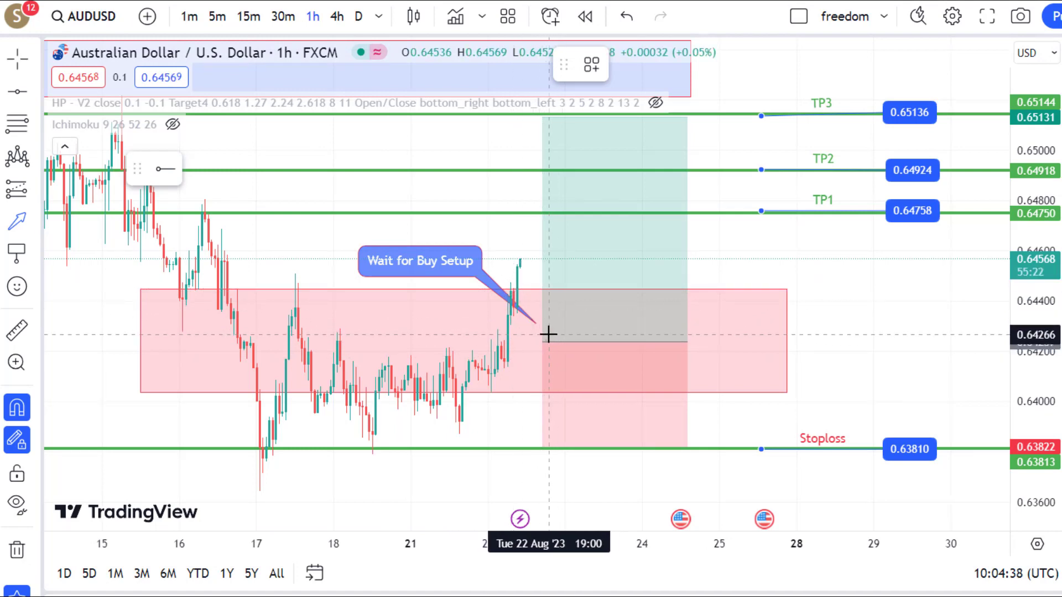
drag(549, 334, 739, 218)
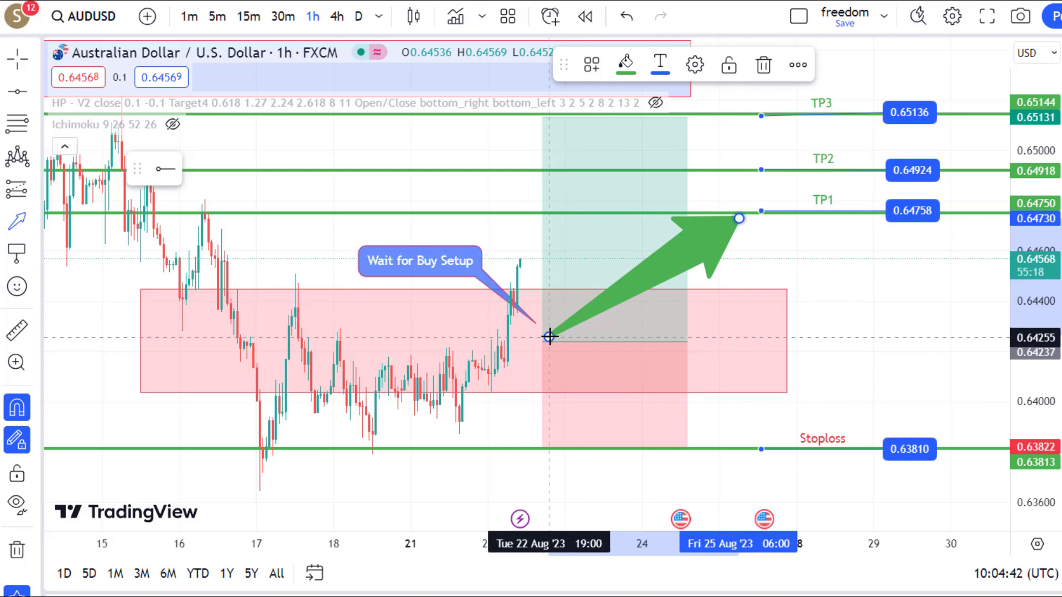
drag(549, 337, 684, 173)
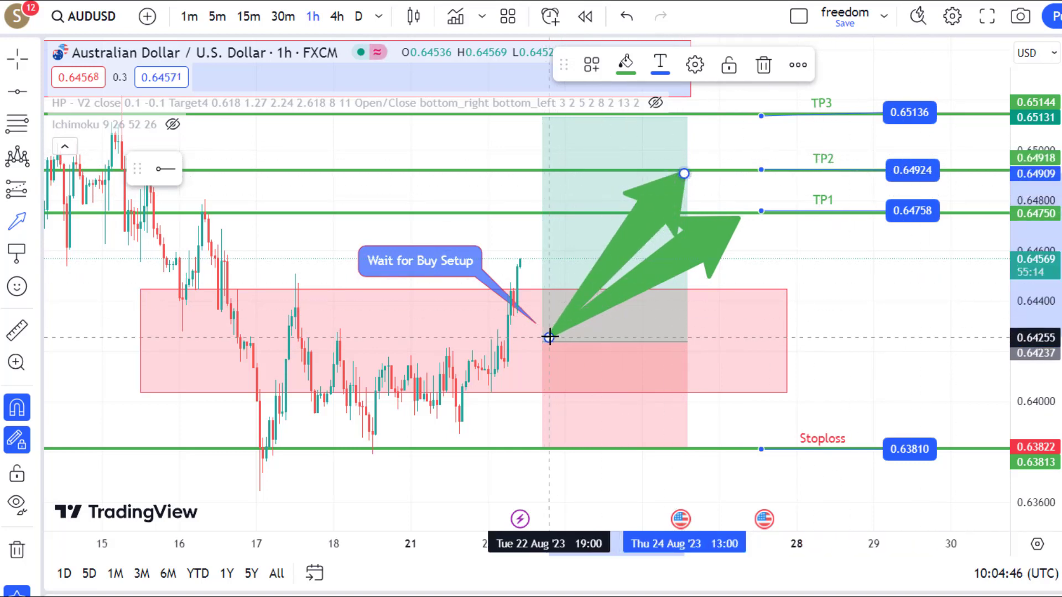
drag(549, 335, 623, 117)
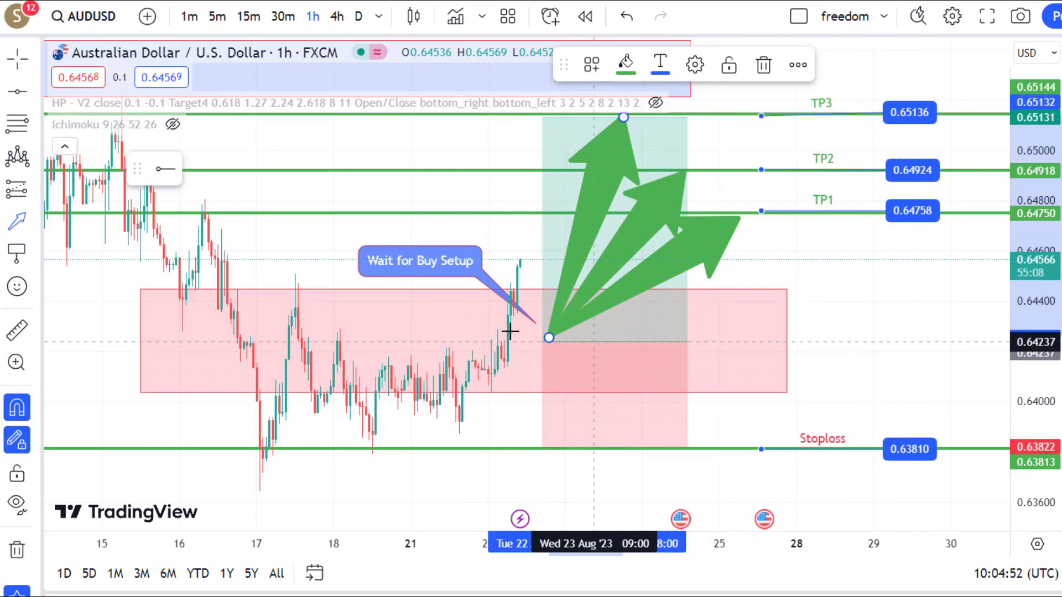
click(35, 224)
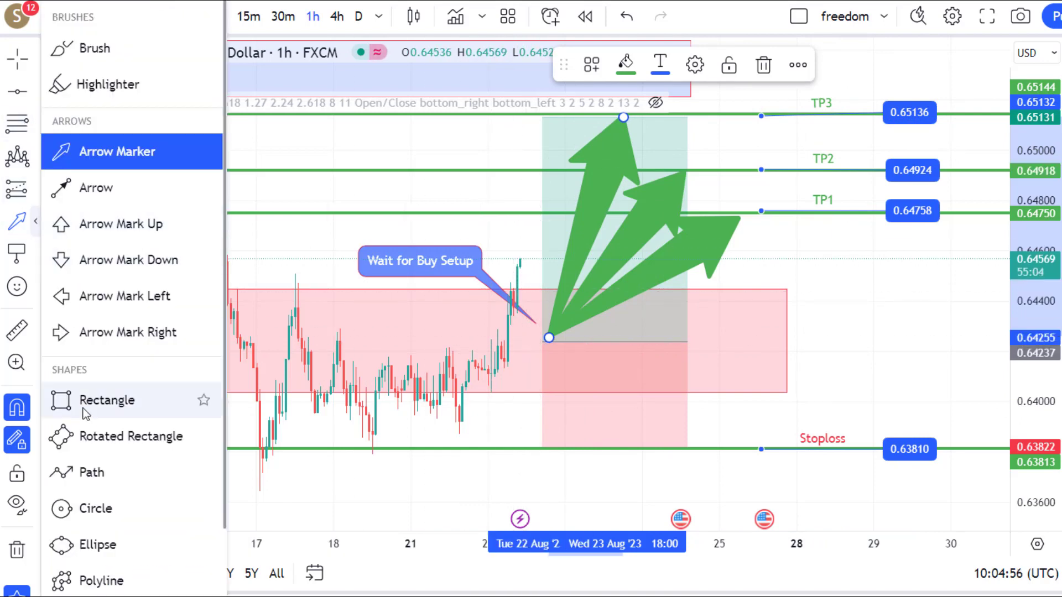
- Draw a Path from the latest candle, dipping down, then rising to TP3
click(91, 472)
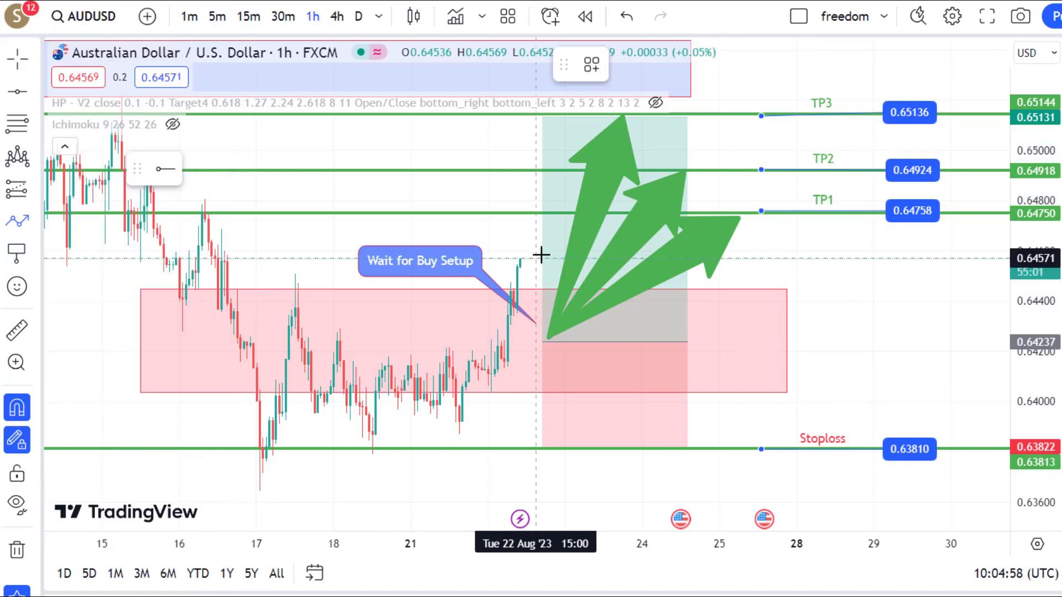
click(527, 258)
click(539, 291)
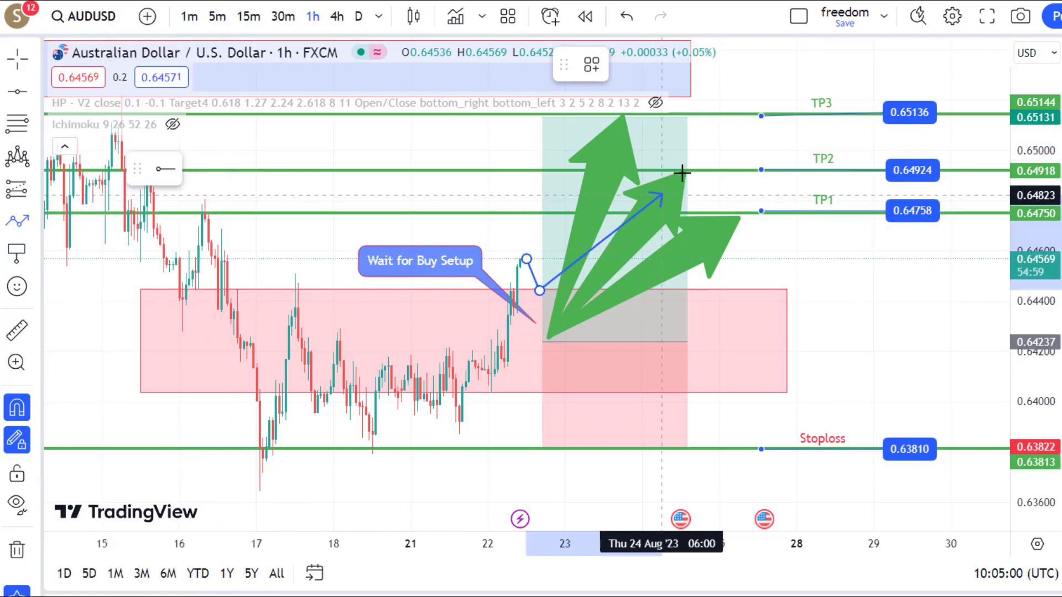
click(702, 139)
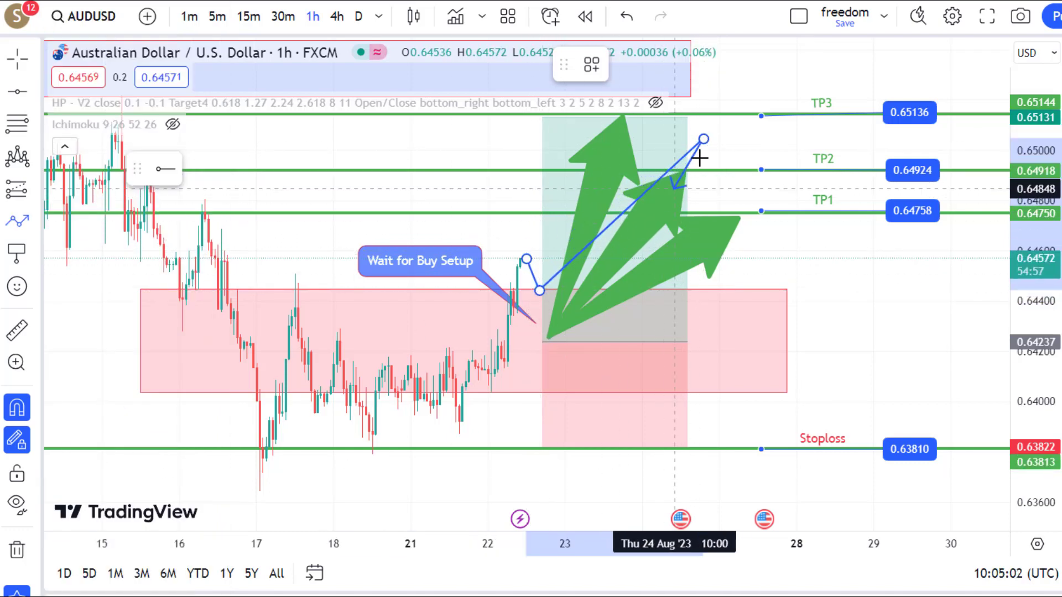
double_click(728, 135)
right_click(728, 135)
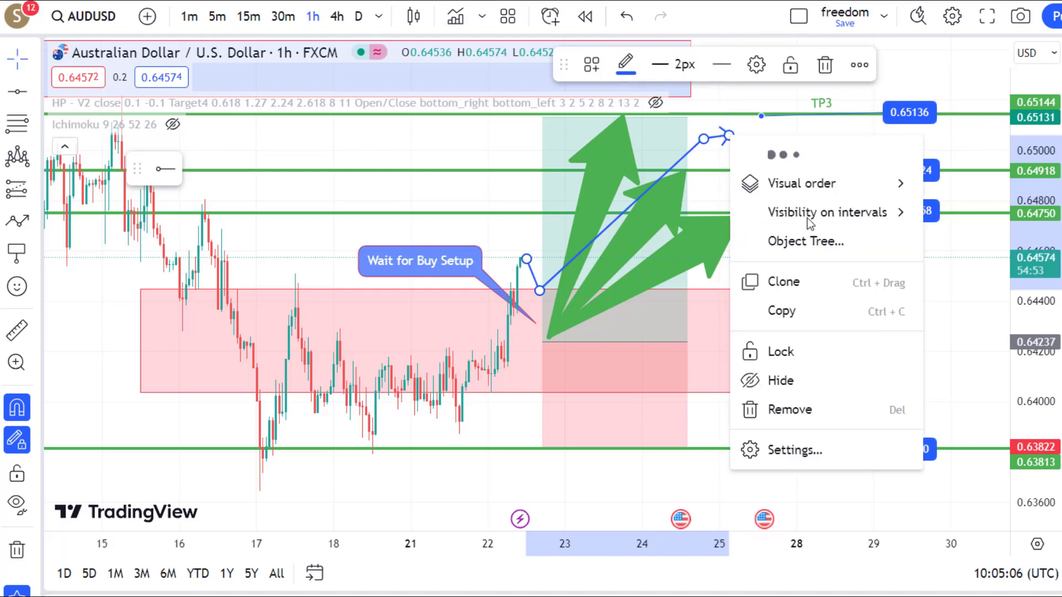
click(471, 144)
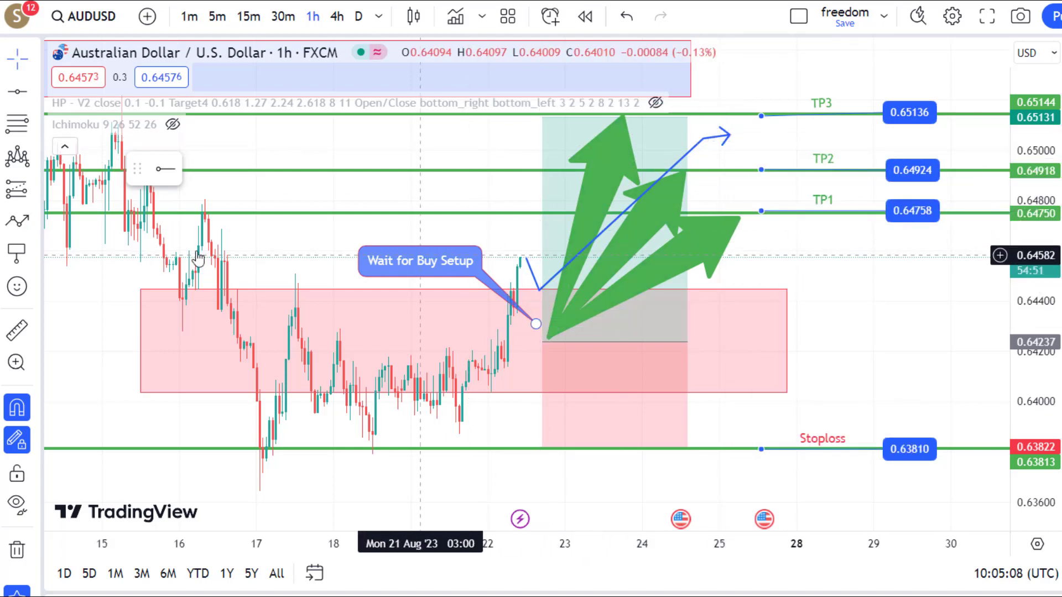
- Draw two more paths that dip toward the entry, ending near TP3 and TP2
click(17, 222)
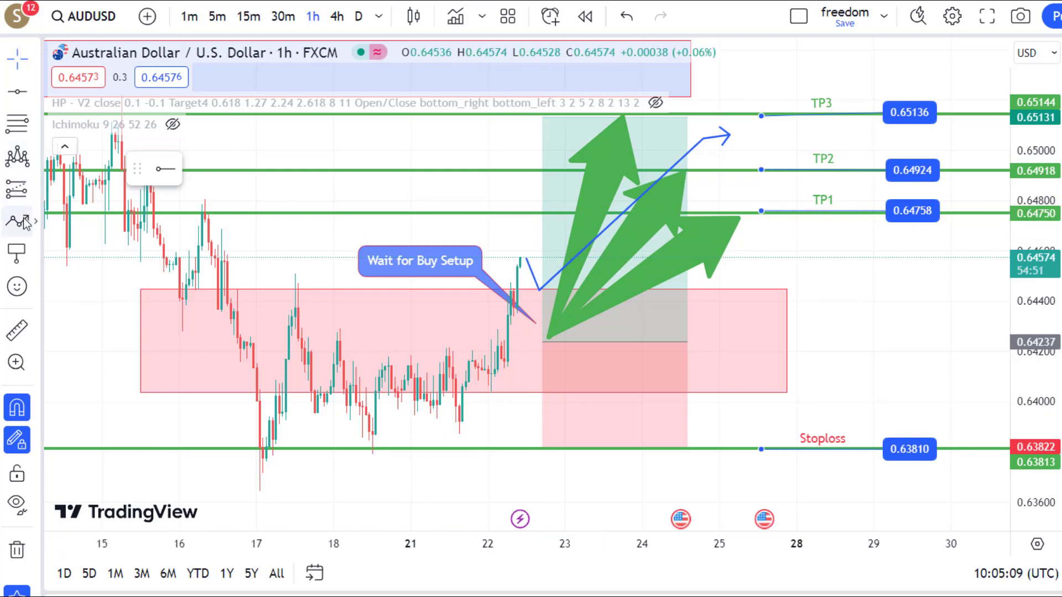
click(520, 256)
click(546, 320)
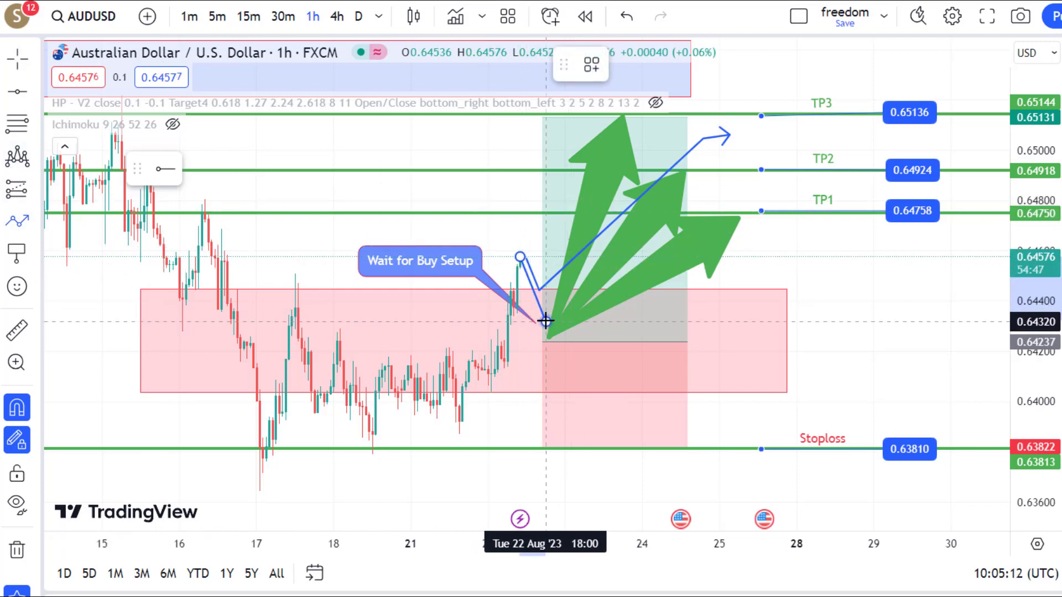
double_click(706, 122)
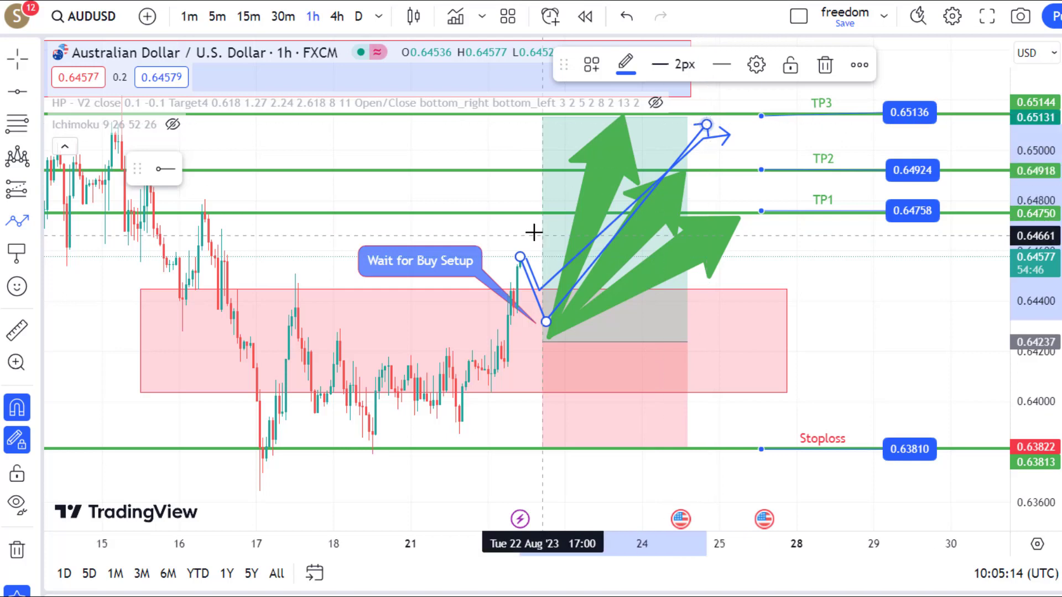
click(517, 264)
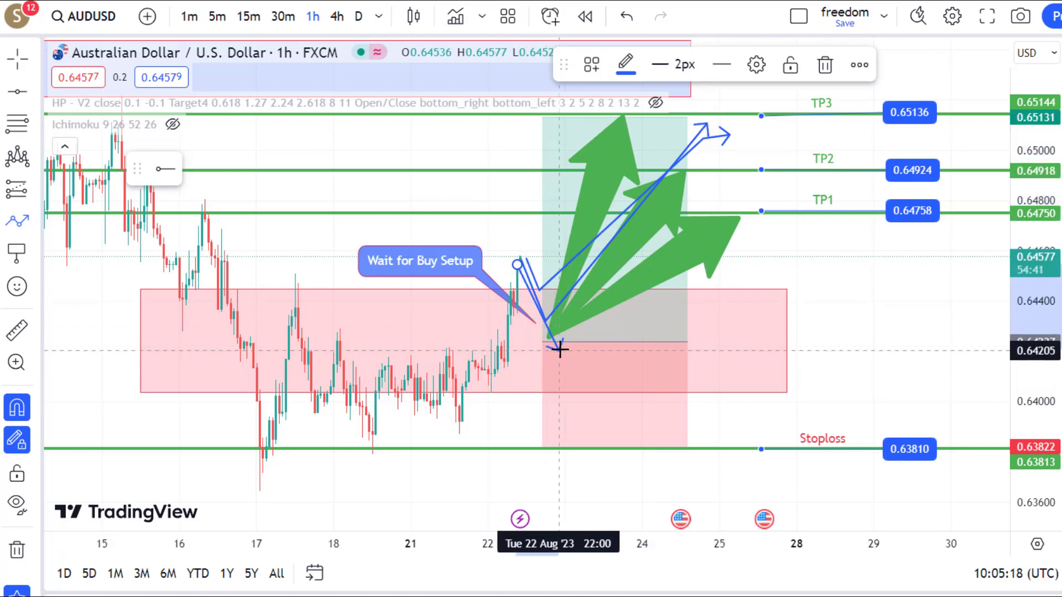
click(559, 350)
double_click(748, 152)
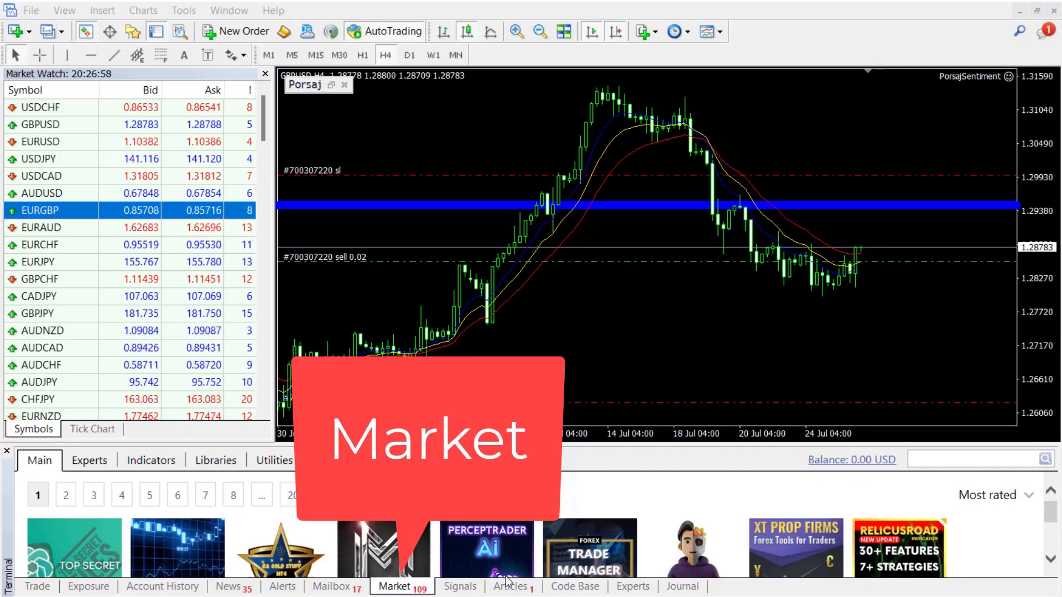
- Search the Market tab for 'porsaj' to list the Porsaj products
click(955, 458)
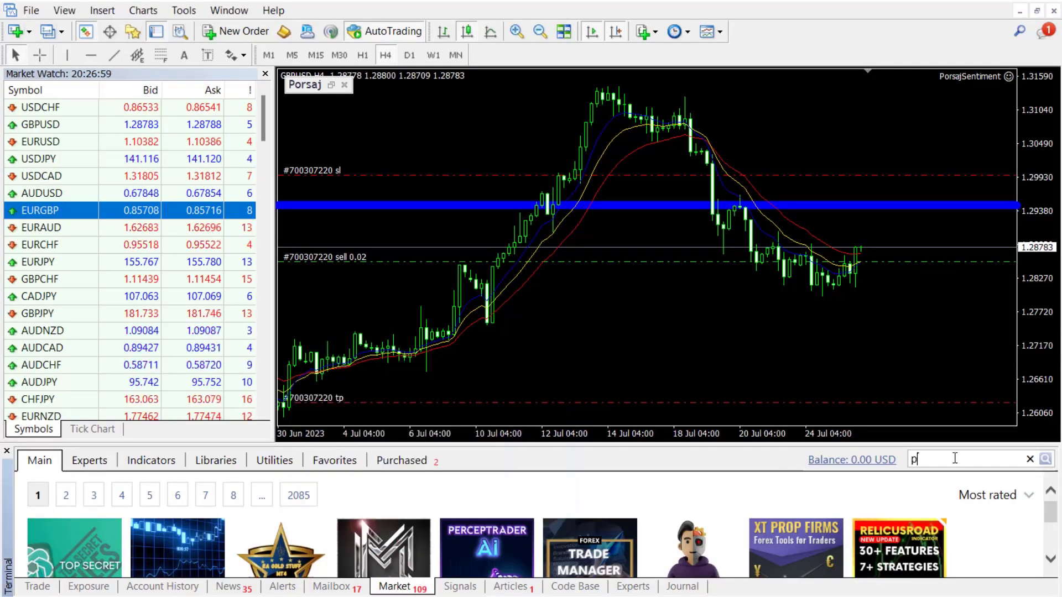
text(porsaj)
key(Return)
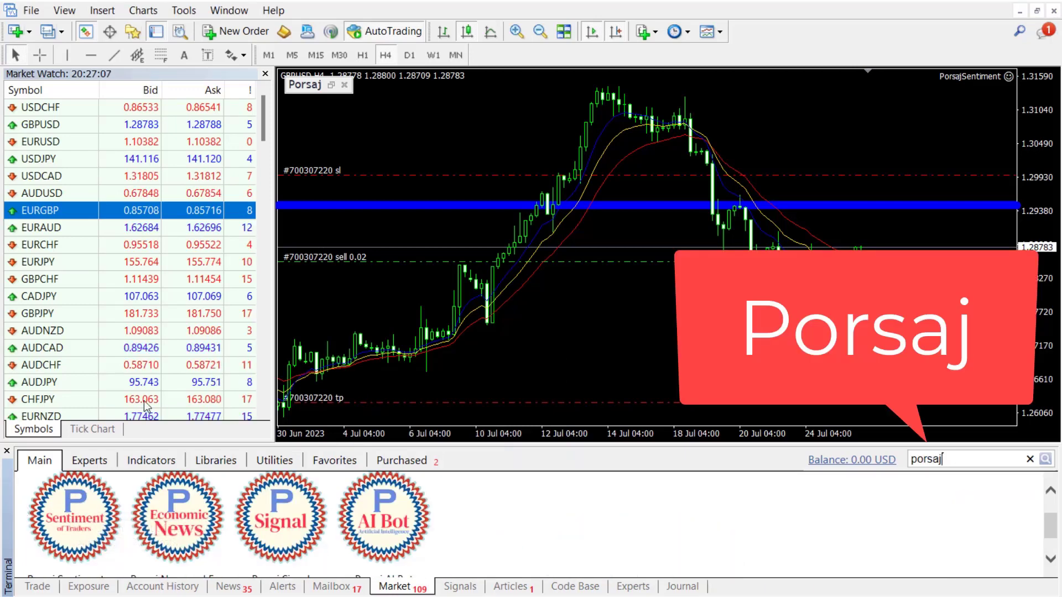
click(331, 85)
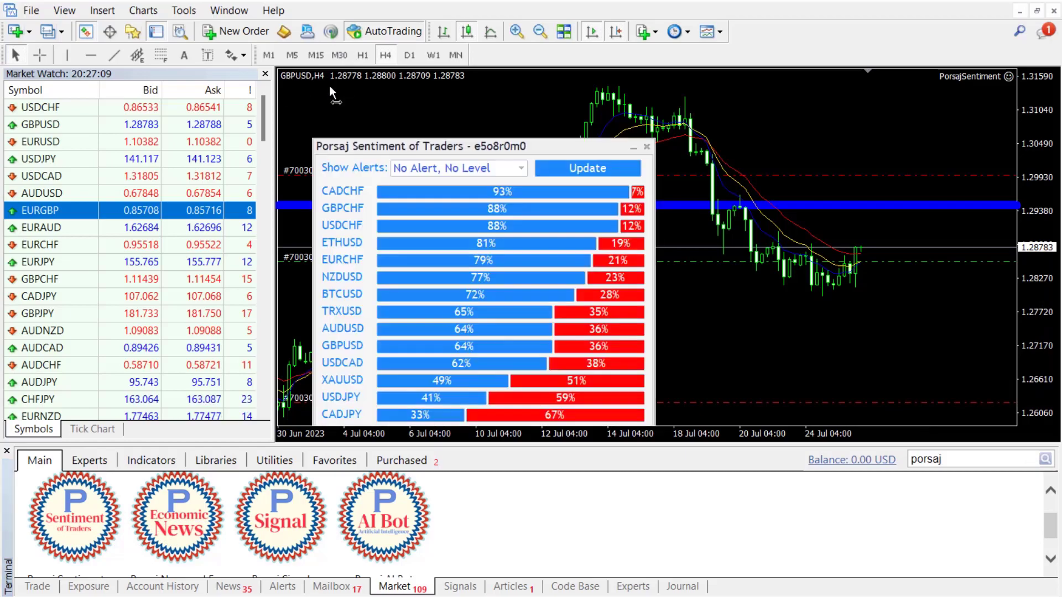